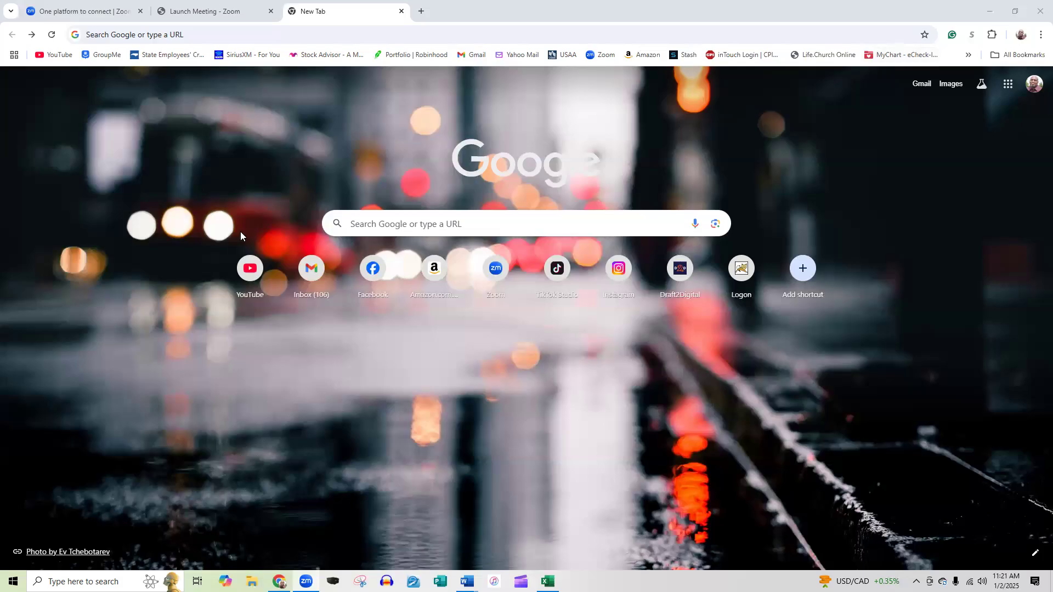
- Search Google for audacity and open the official Audacity website from the results
click(378, 225)
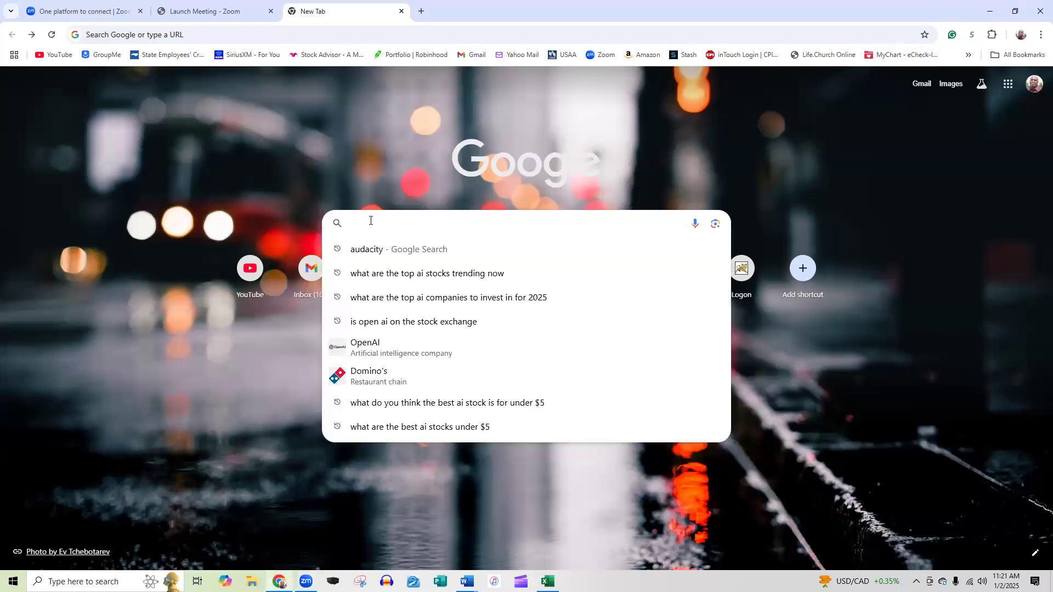
click(367, 254)
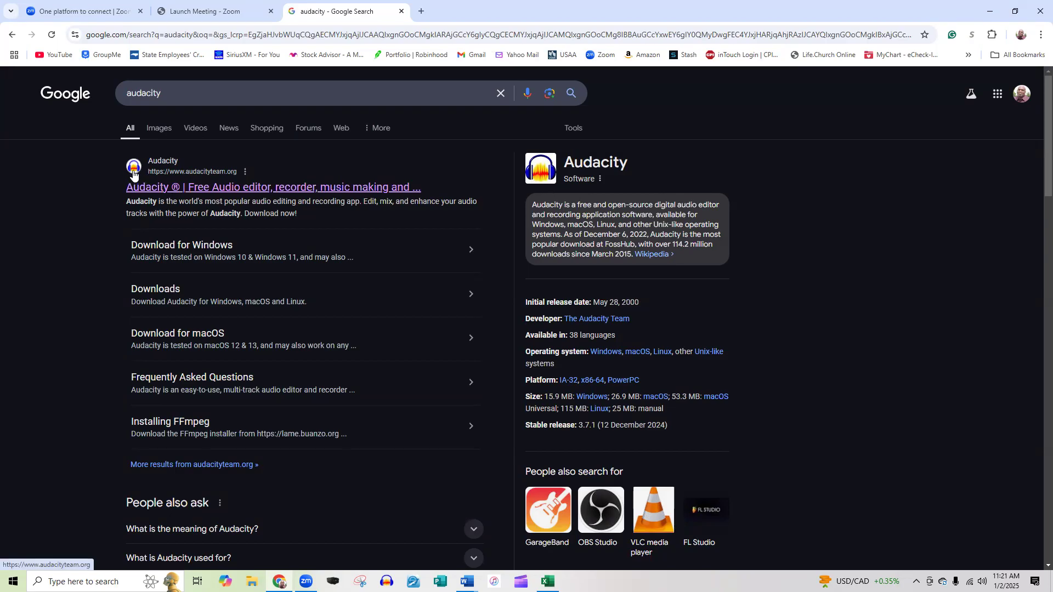
click(144, 189)
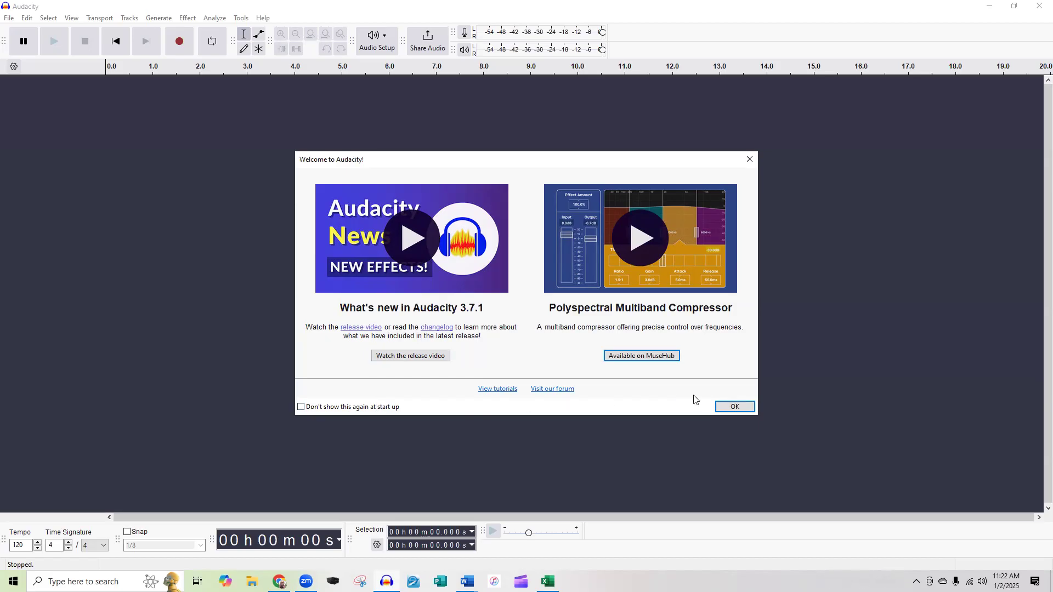
- Switch to Audacity and dismiss its welcome window
click(734, 408)
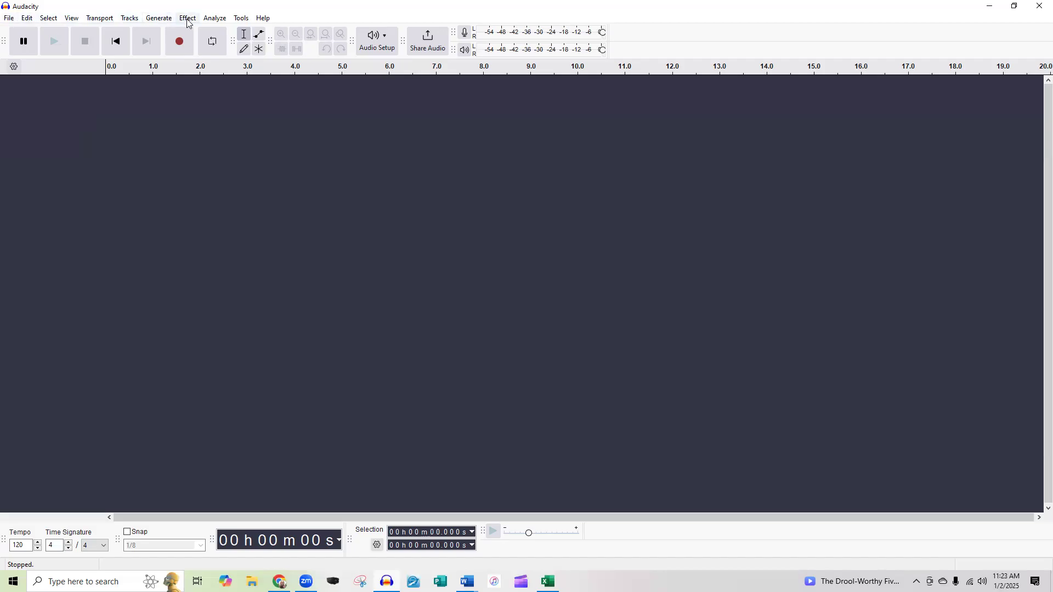
click(264, 20)
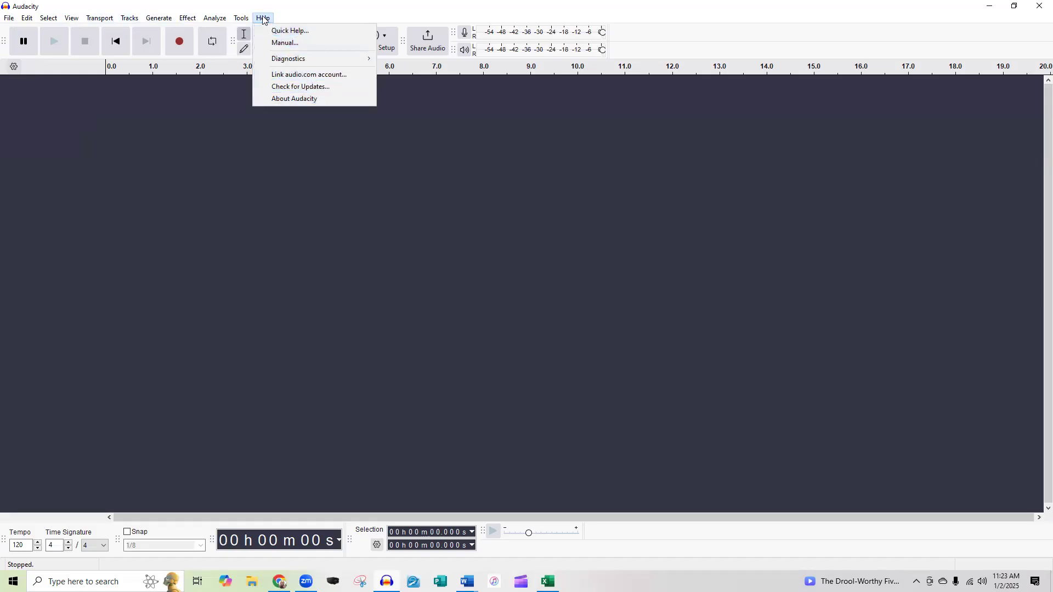
mouse_move(215, 18)
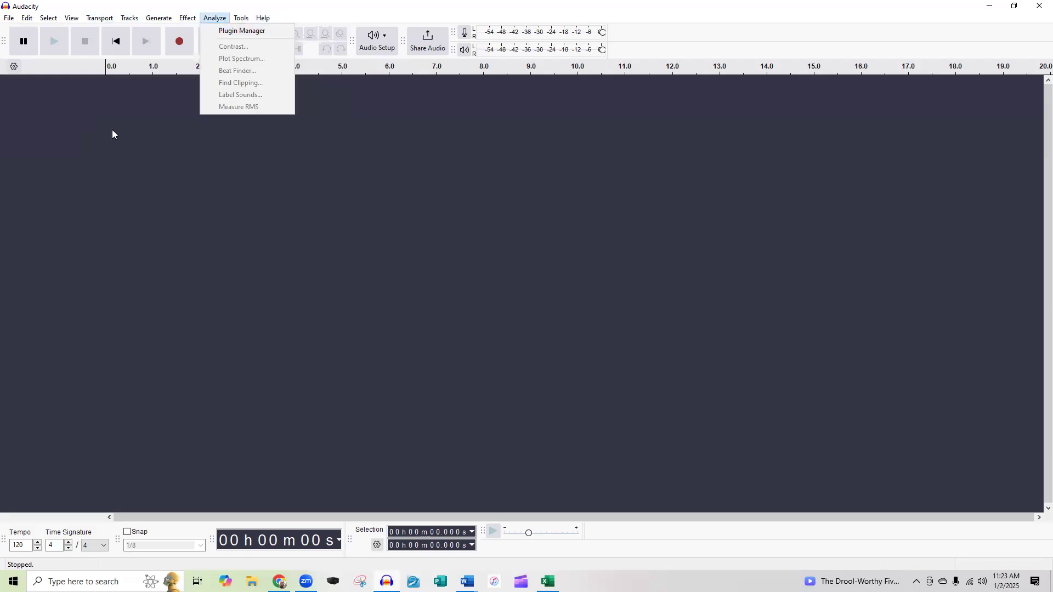
click(193, 243)
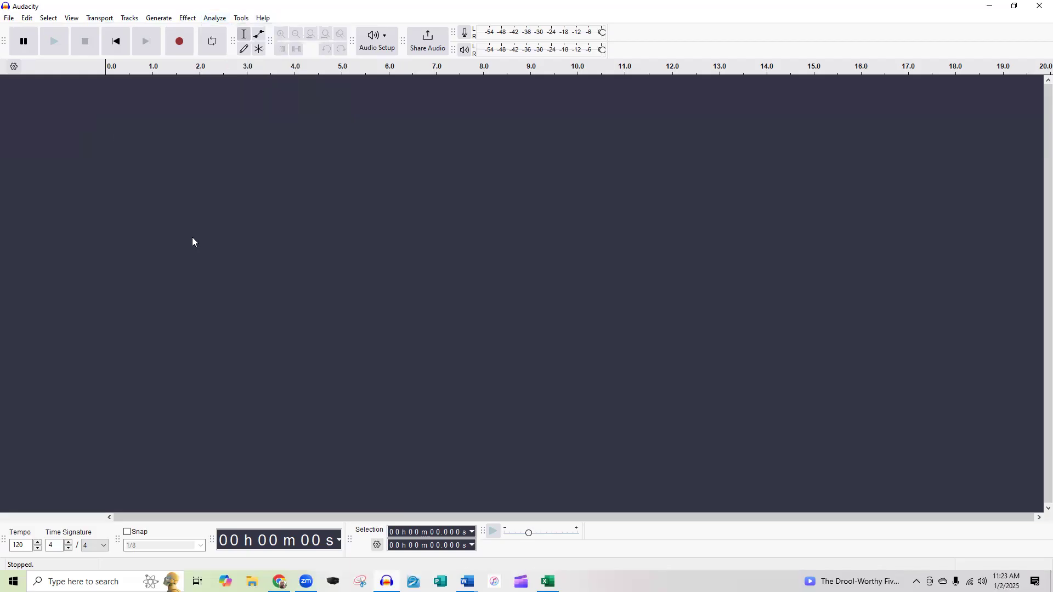
- Rescan the audio devices and choose the AudioPro X5 microphone as the recording device
click(381, 49)
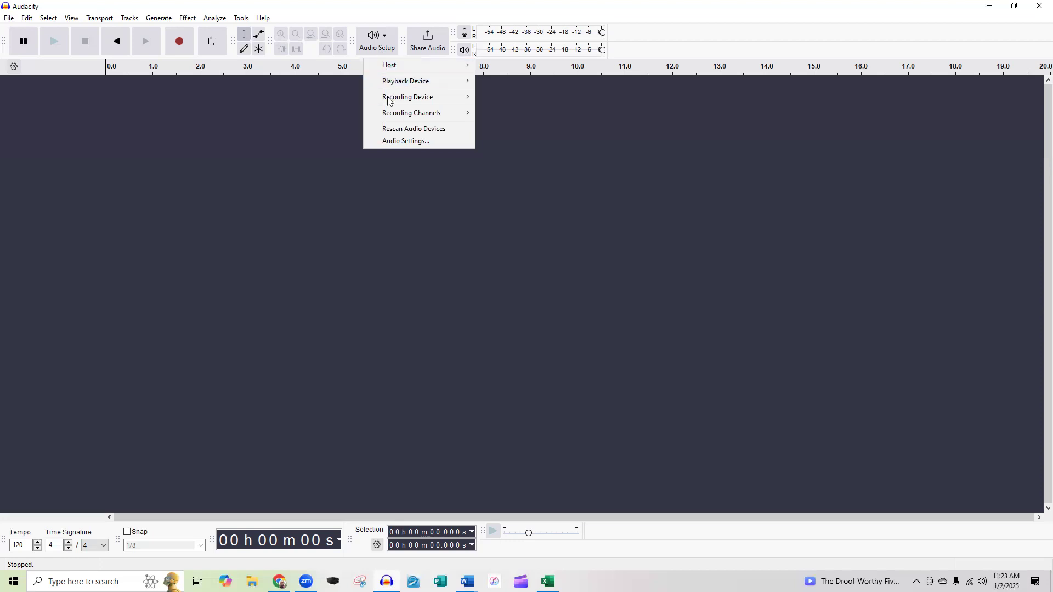
mouse_move(391, 98)
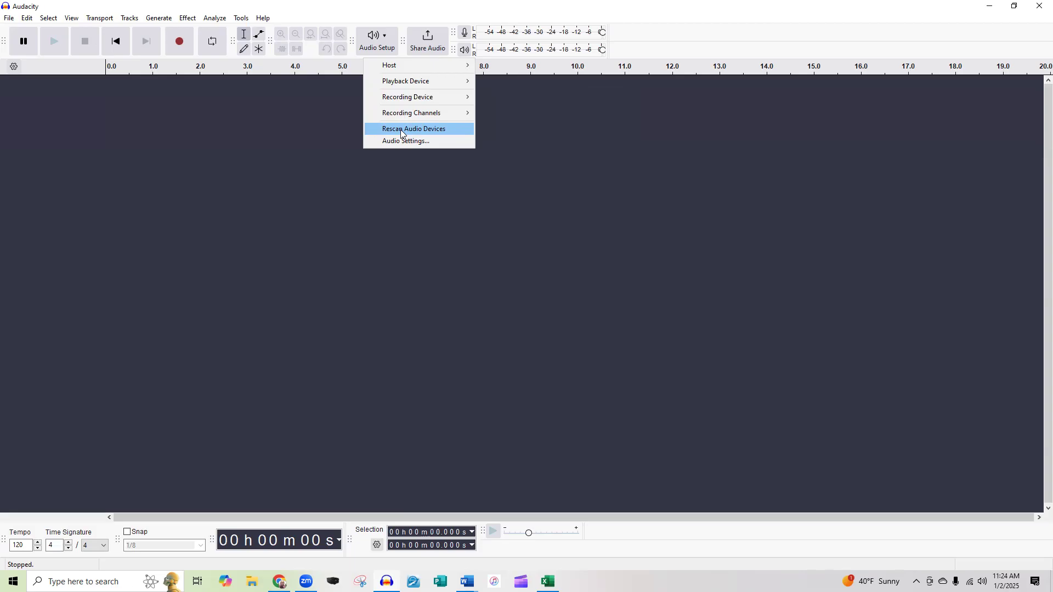
click(401, 131)
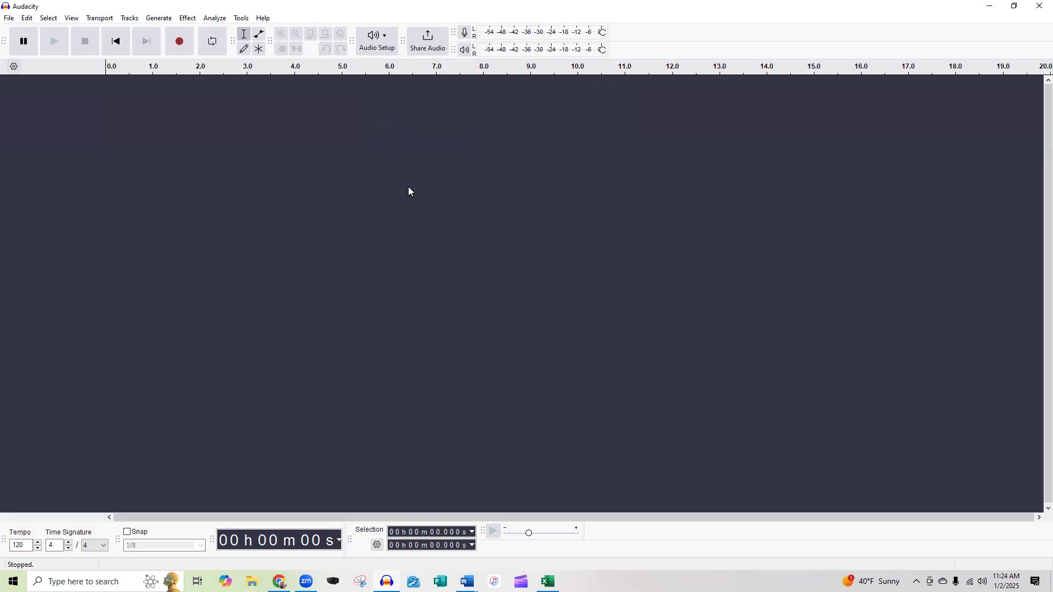
click(377, 42)
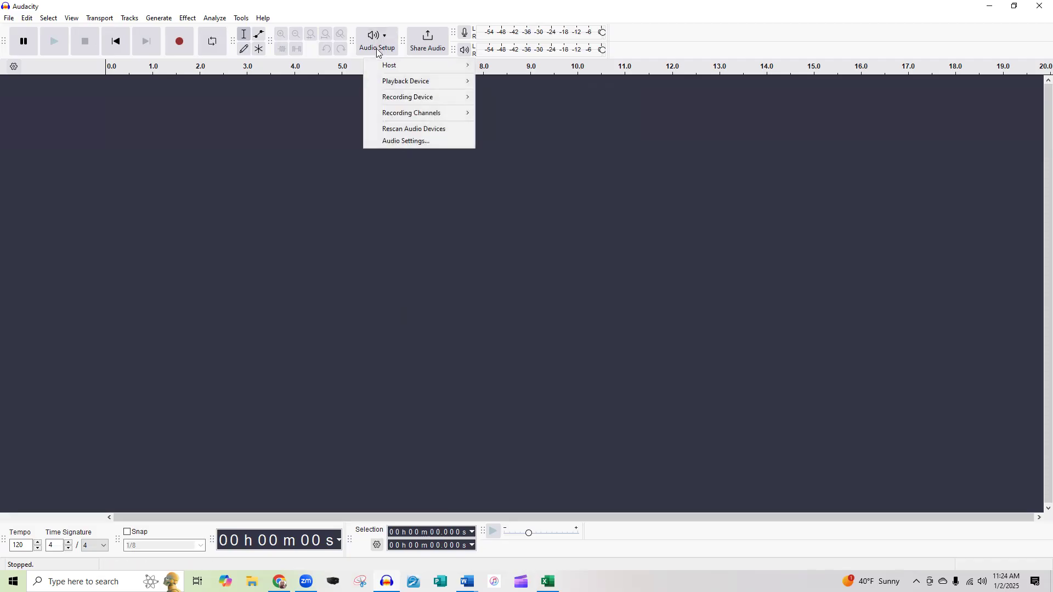
mouse_move(390, 97)
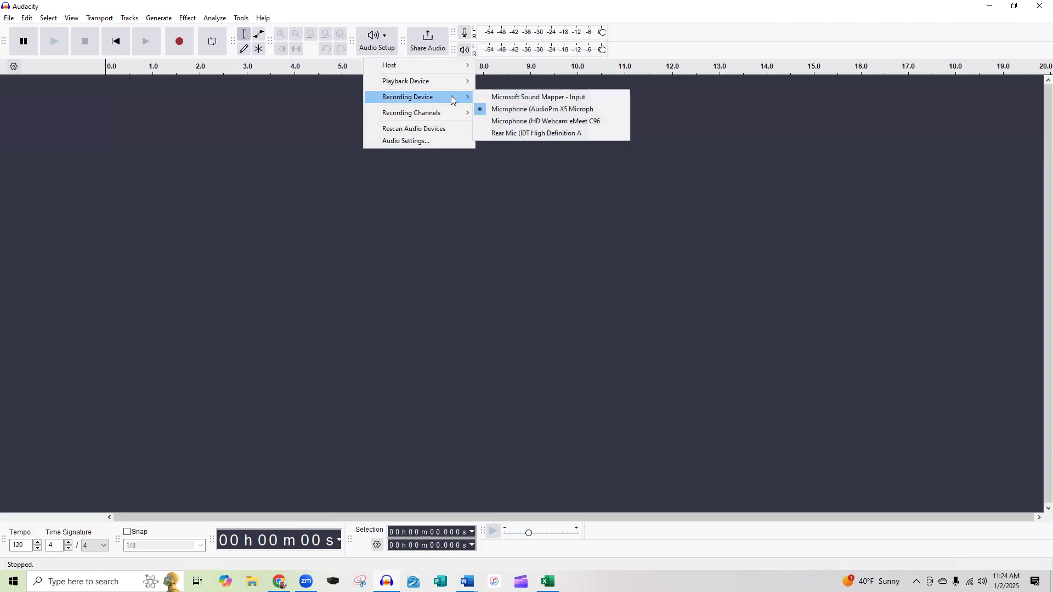
click(485, 112)
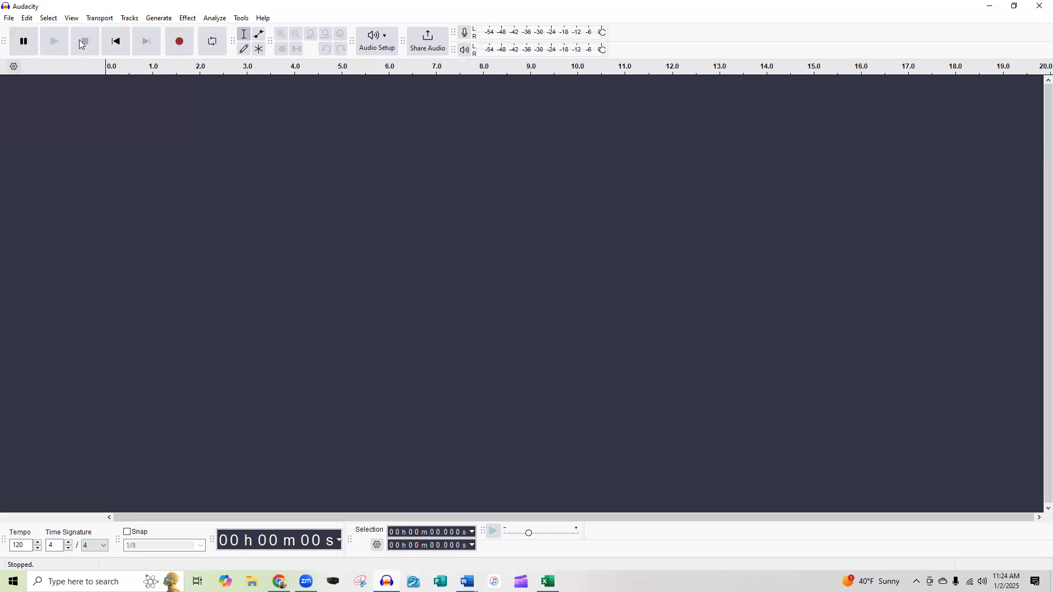
- Record a voice track of about 23 seconds, stop, and return the playhead to the start
click(180, 43)
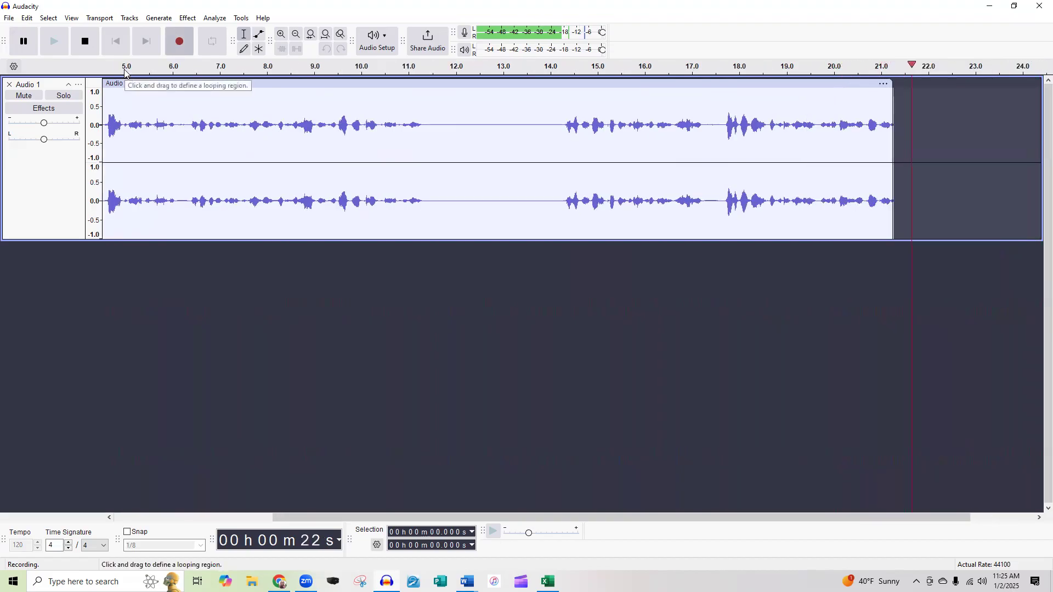
click(88, 49)
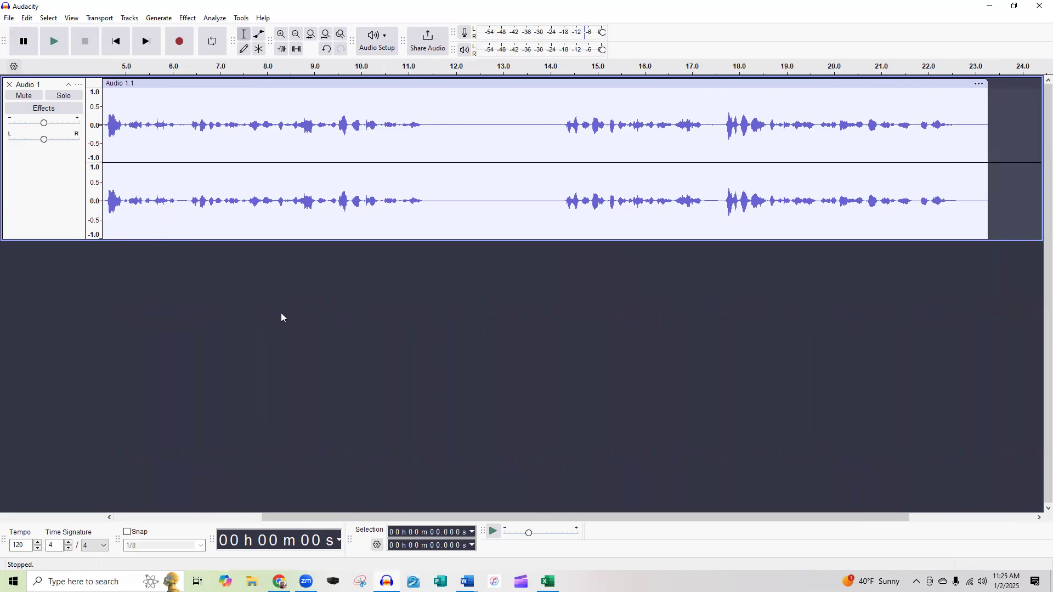
click(116, 47)
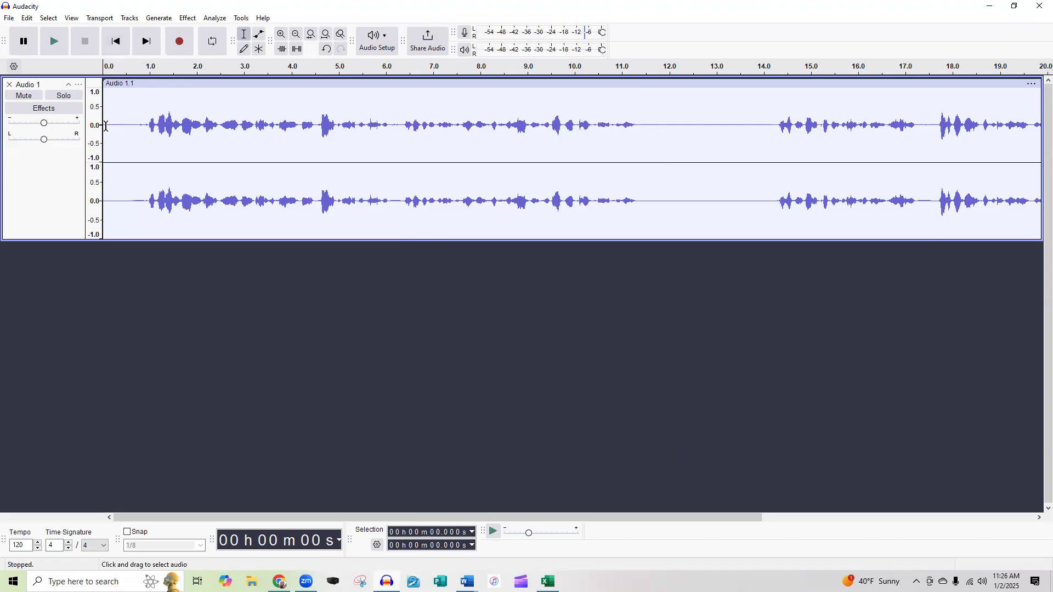
- Apply Truncate Silence to the whole recording with a -40 dB threshold, 0.7-second duration and truncation to 0.5 seconds
click(109, 126)
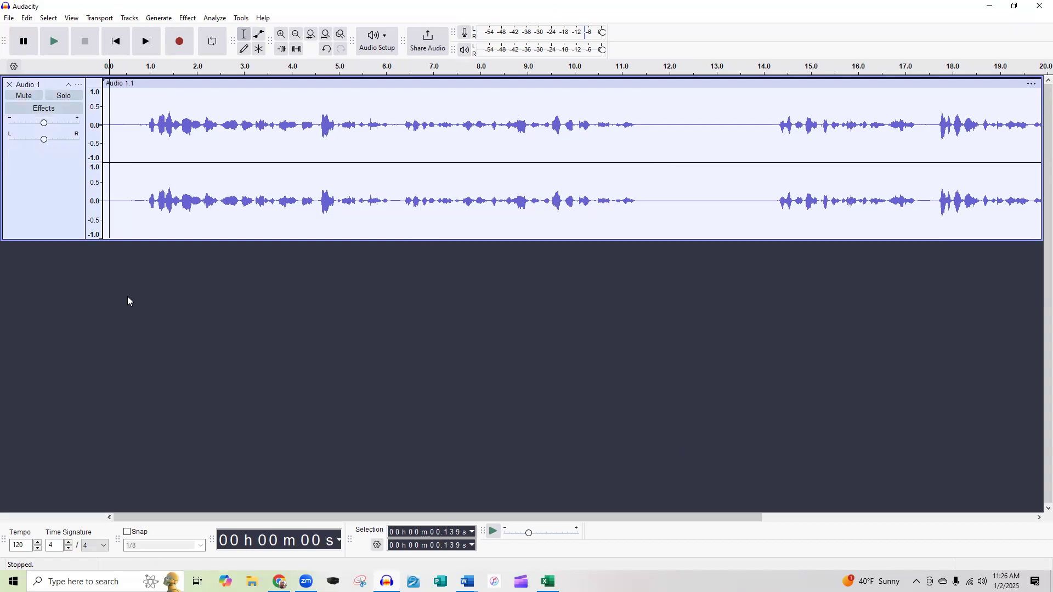
key(ctrl+a)
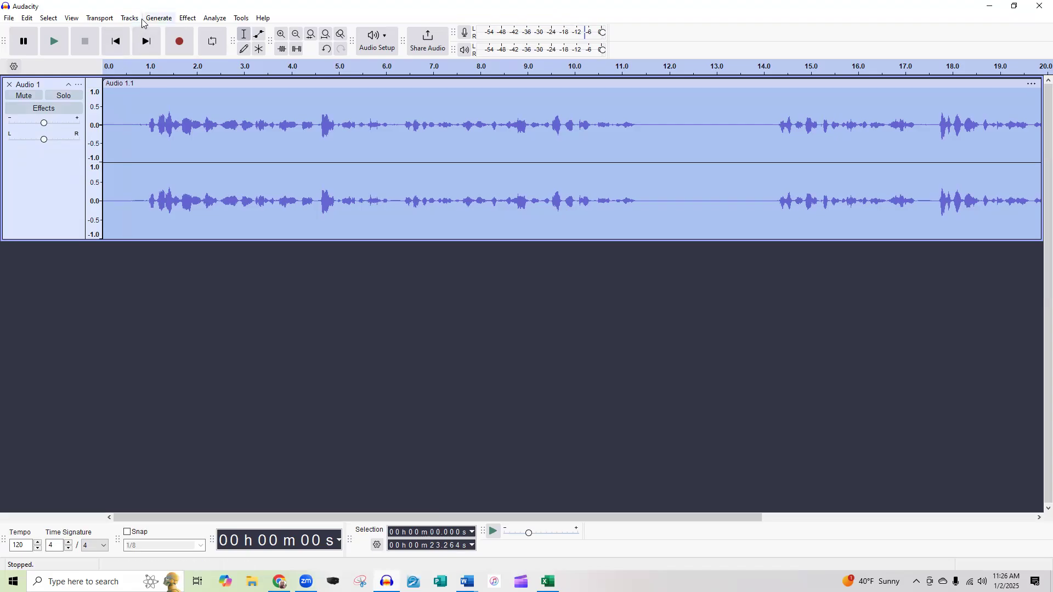
click(187, 19)
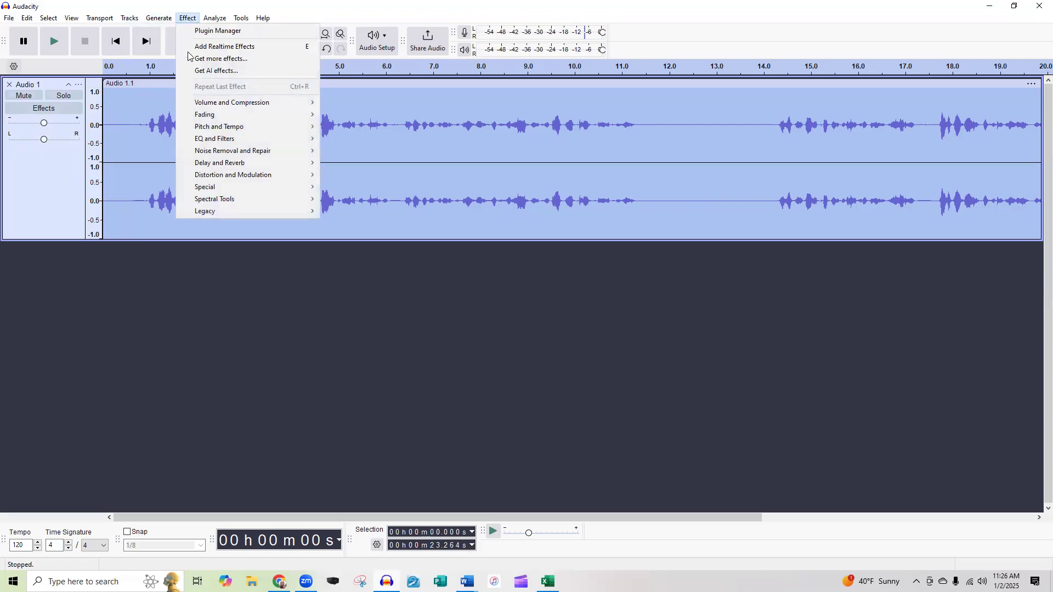
mouse_move(209, 193)
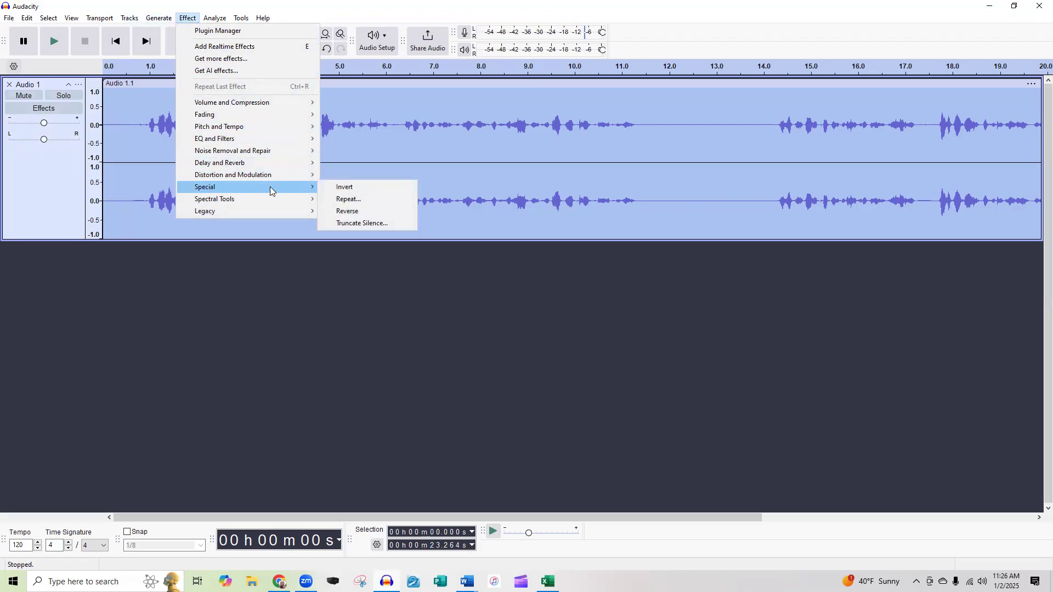
click(336, 224)
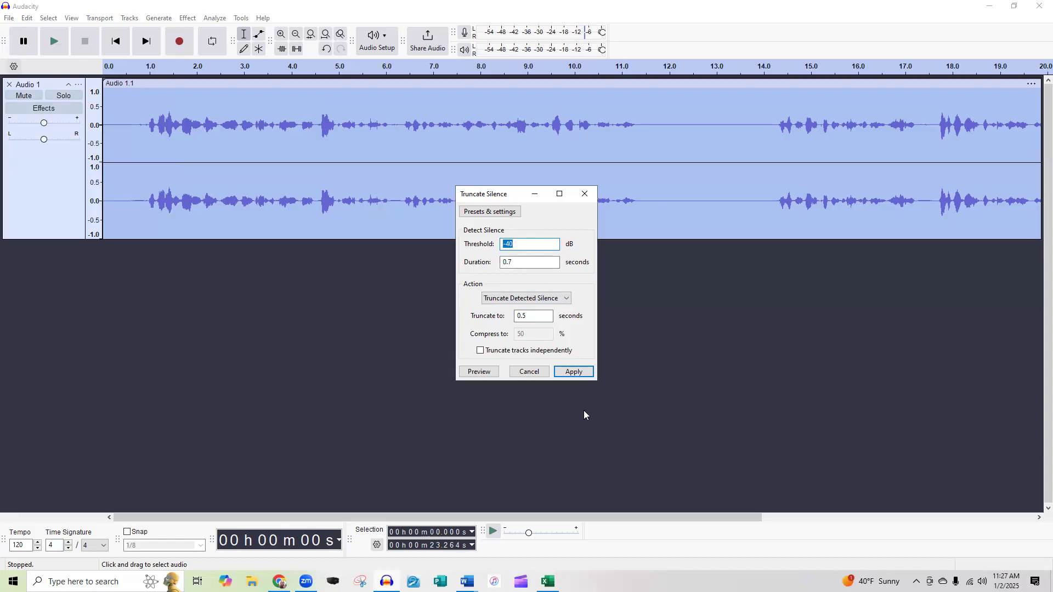
click(574, 372)
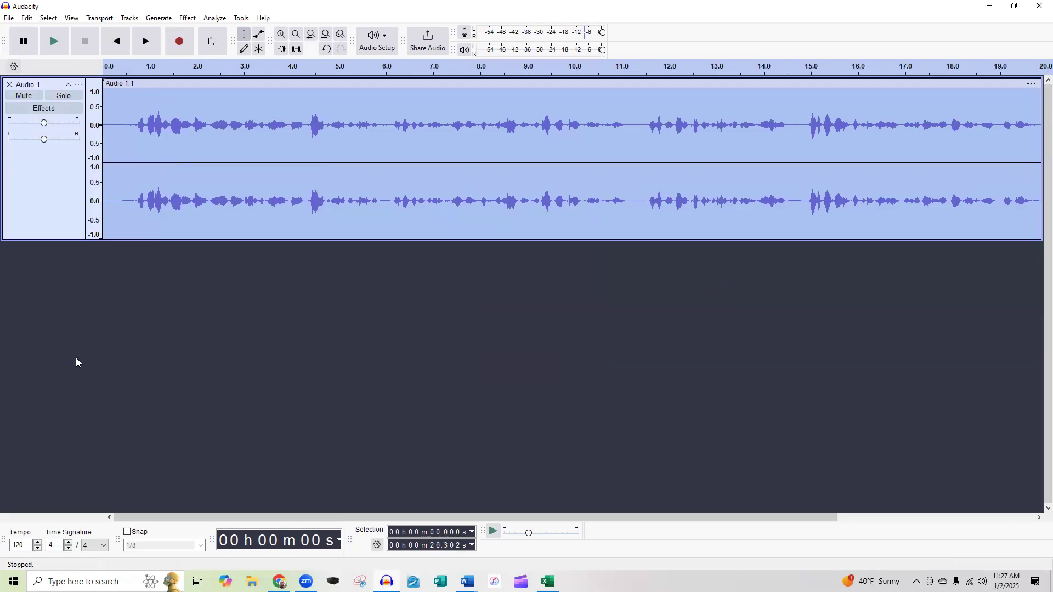
- Play the recording from the beginning to check it and return the playhead to the start
click(116, 44)
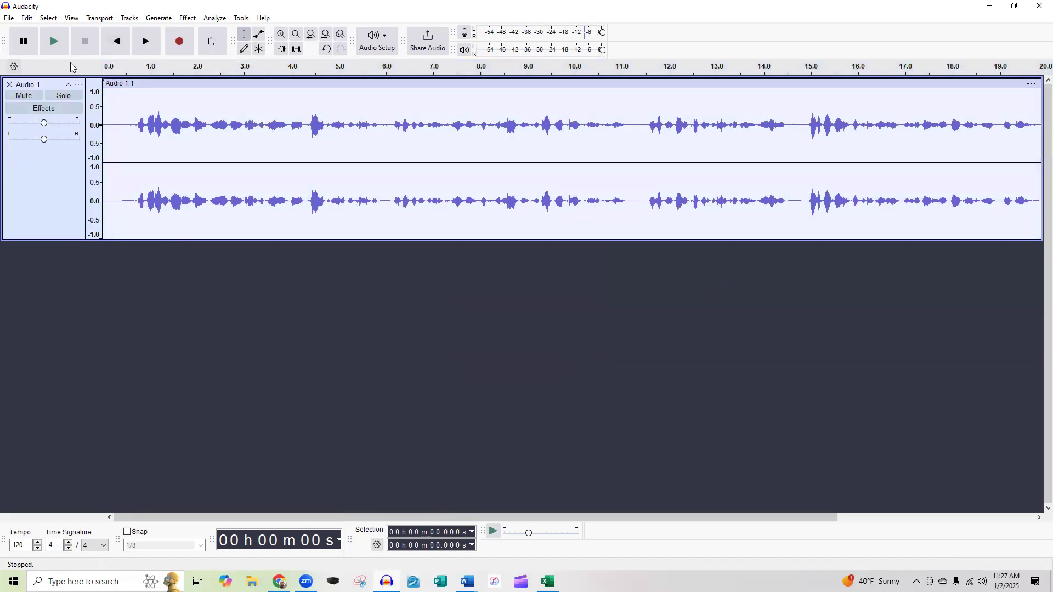
click(52, 46)
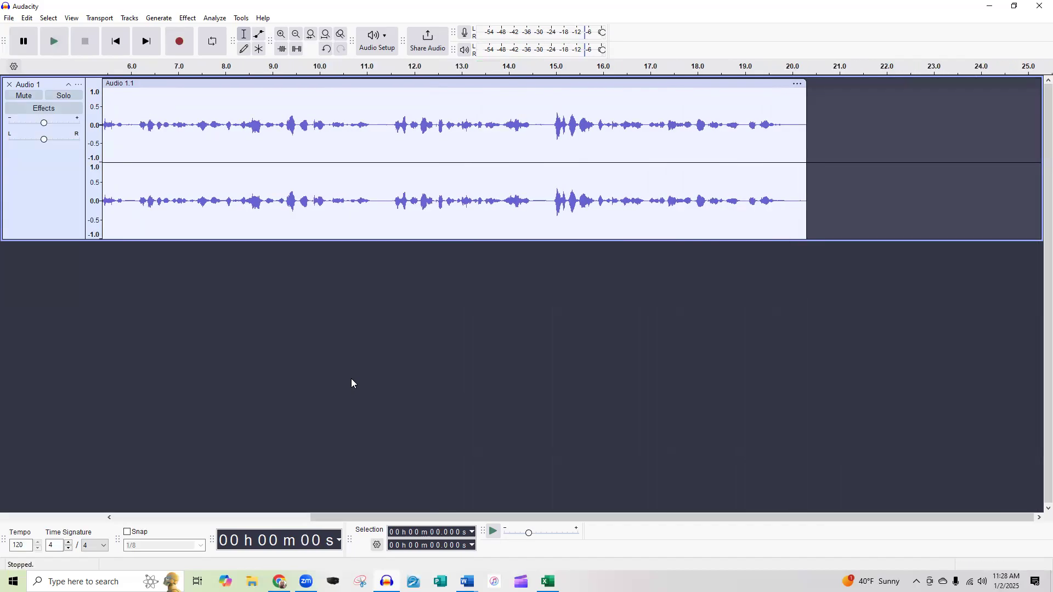
click(116, 41)
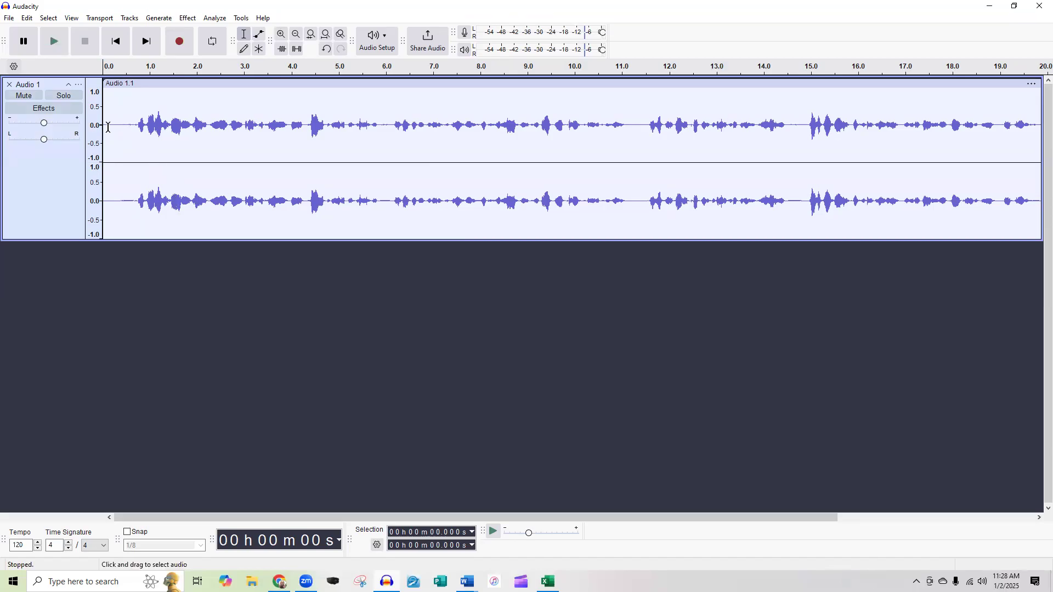
- Delete about 0.7 seconds of leading silence and the trailing silence after about 19.1 seconds, and return the playhead to the start
drag(100, 125, 132, 124)
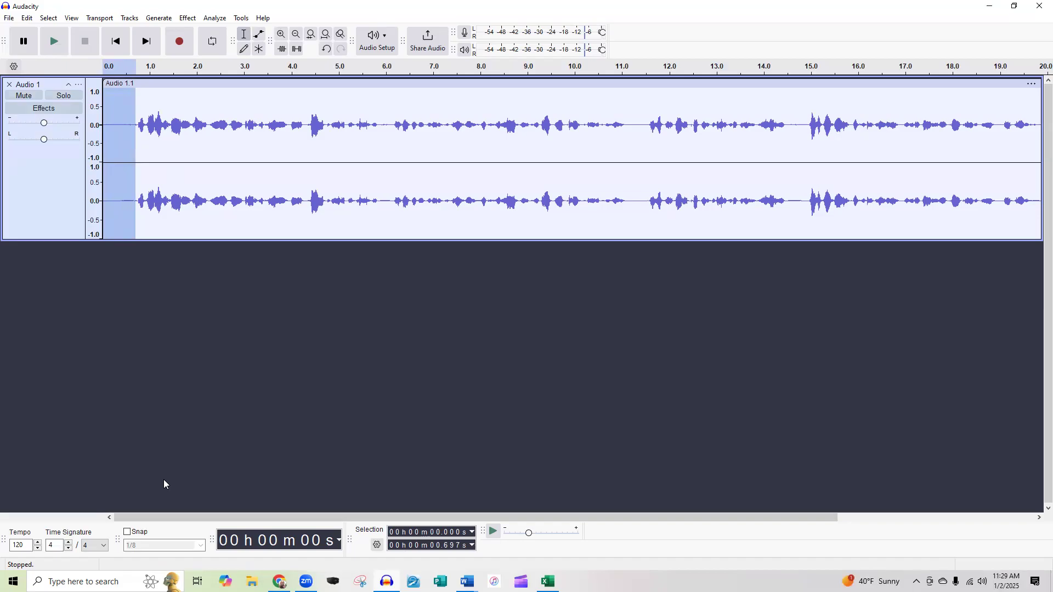
key(Delete)
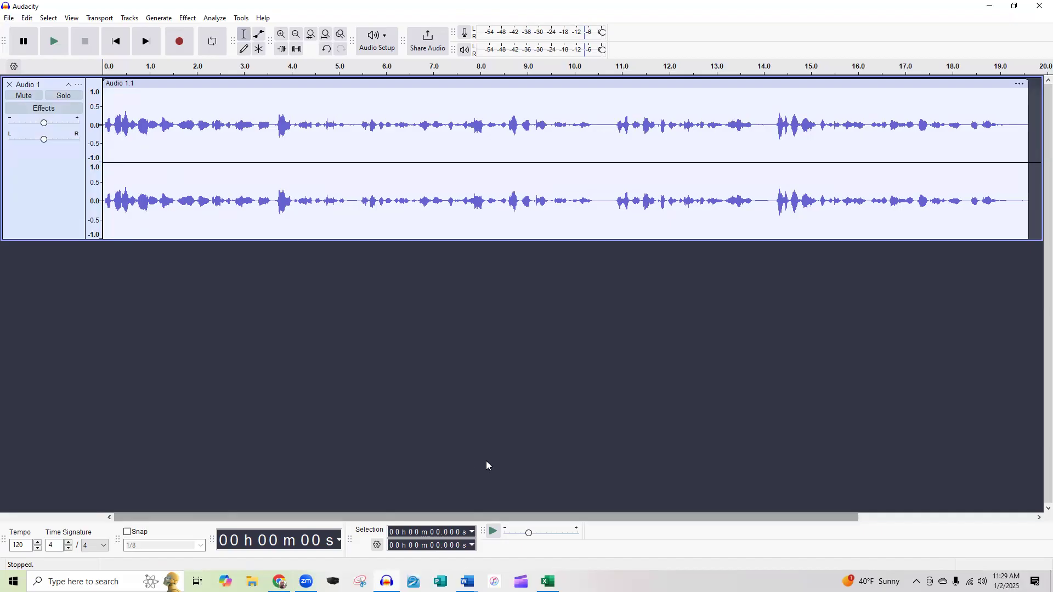
drag(1008, 125, 1026, 125)
key(Delete)
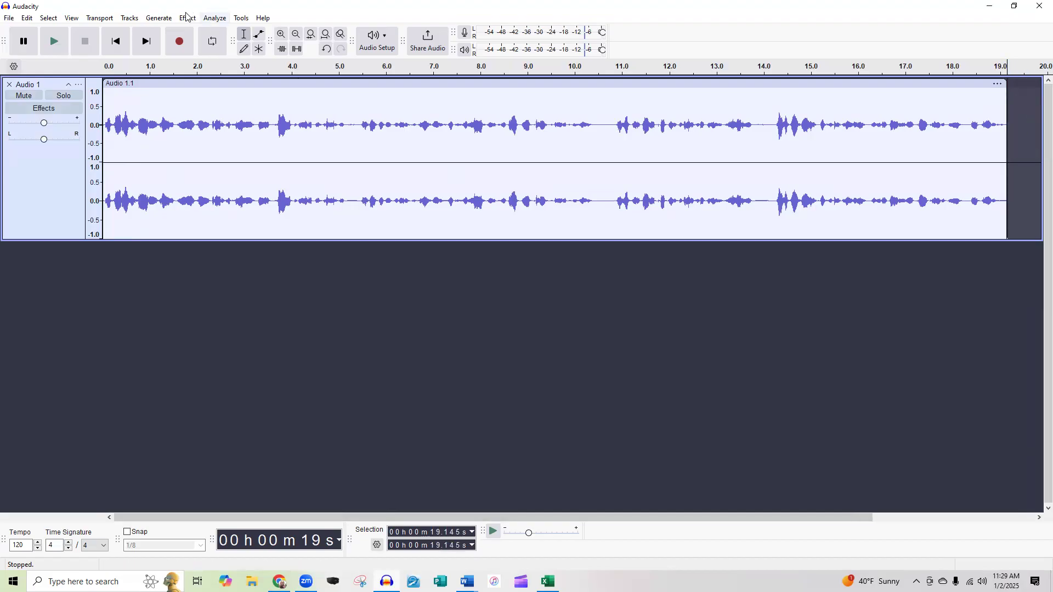
click(113, 43)
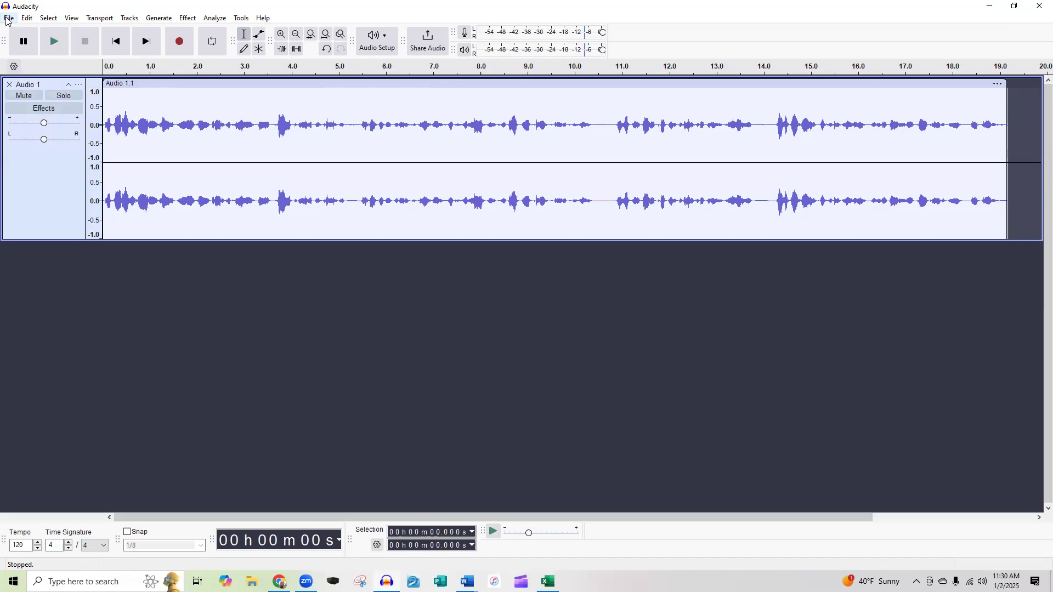
- Import the audio file "relaxing jazzy lofi (full)" from the "Podcast intro and outtro music" folder as a second track
click(8, 19)
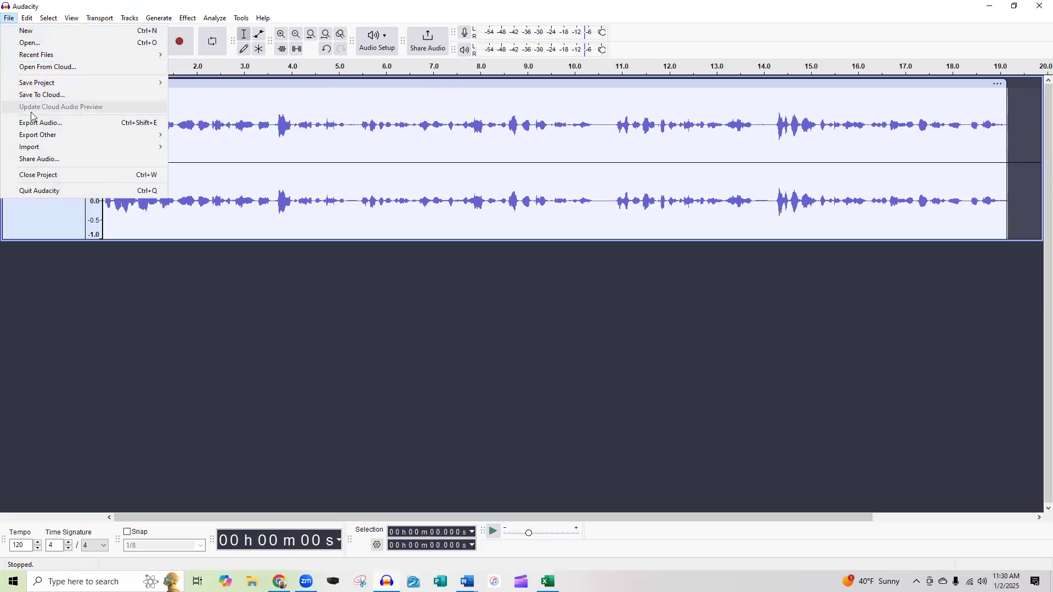
mouse_move(30, 150)
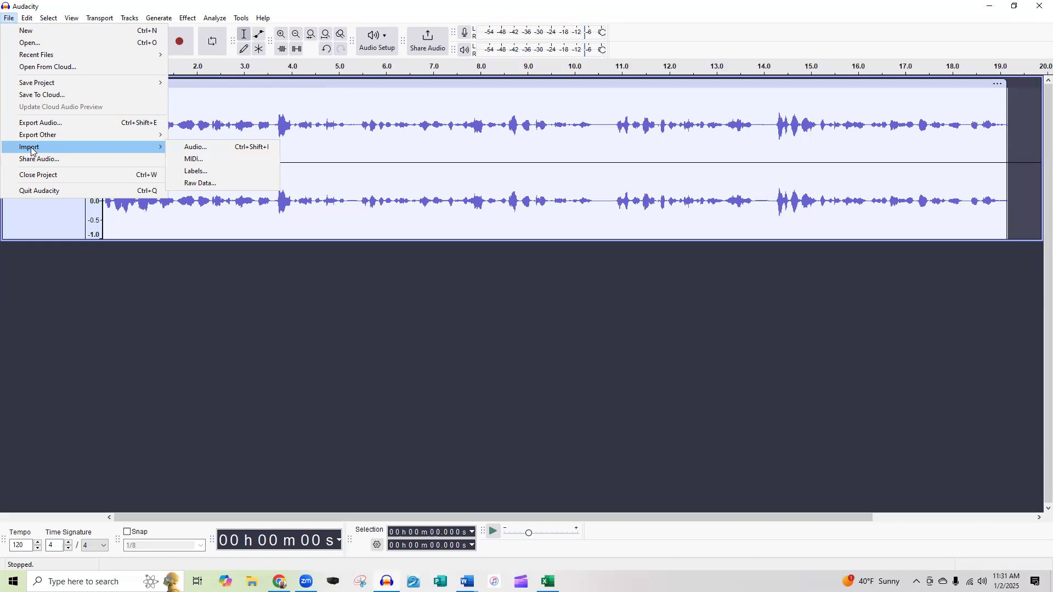
click(196, 148)
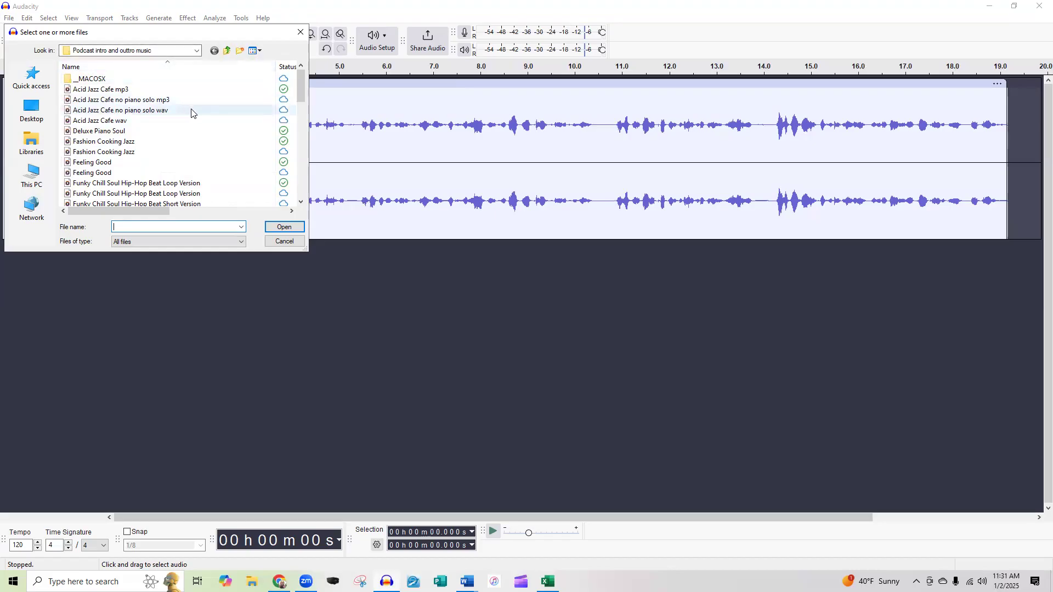
scroll(190, 113, down, 10)
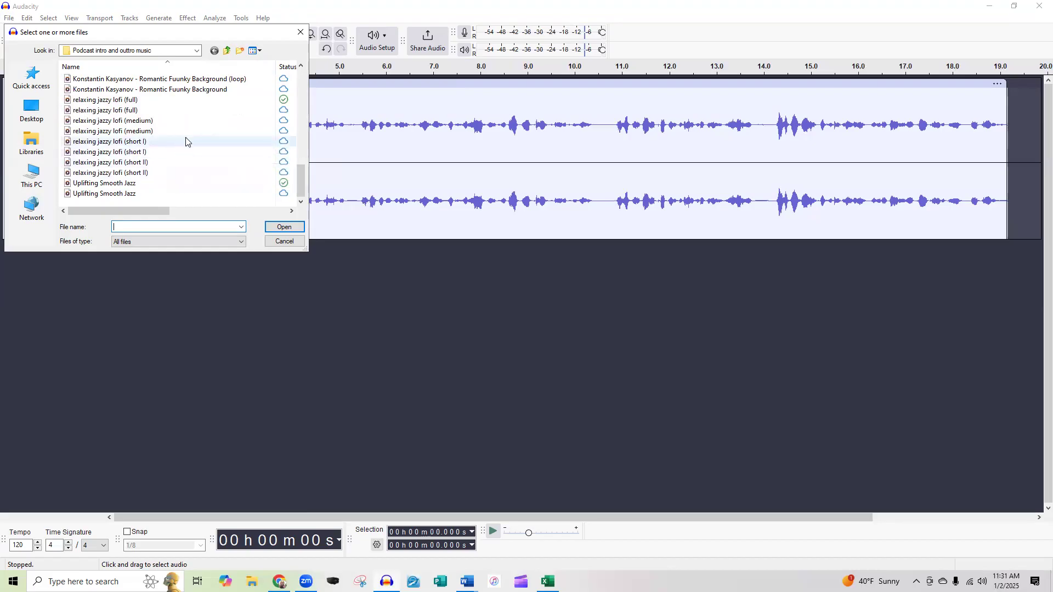
click(86, 104)
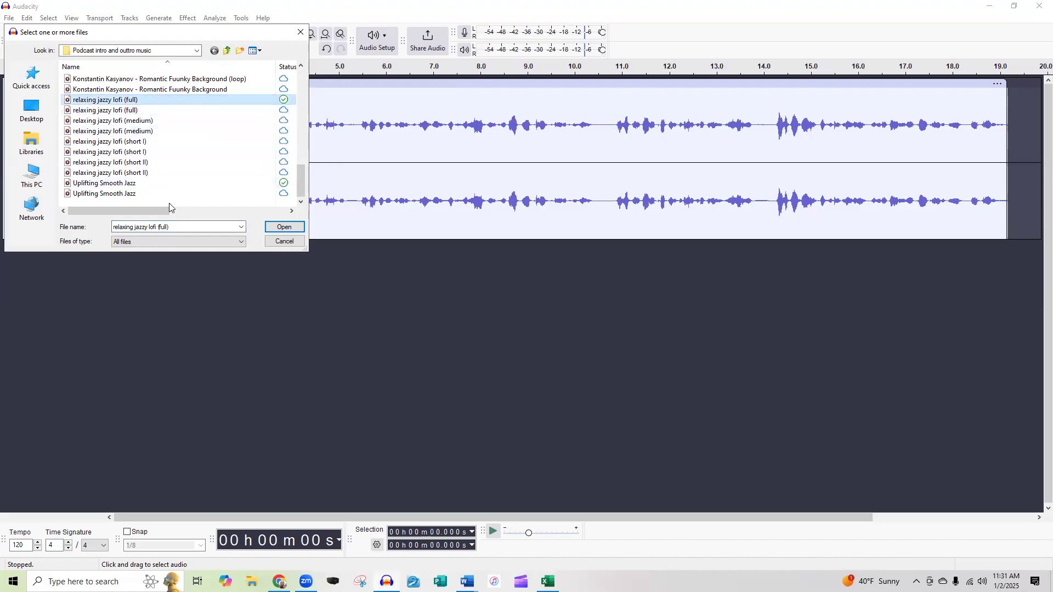
click(290, 229)
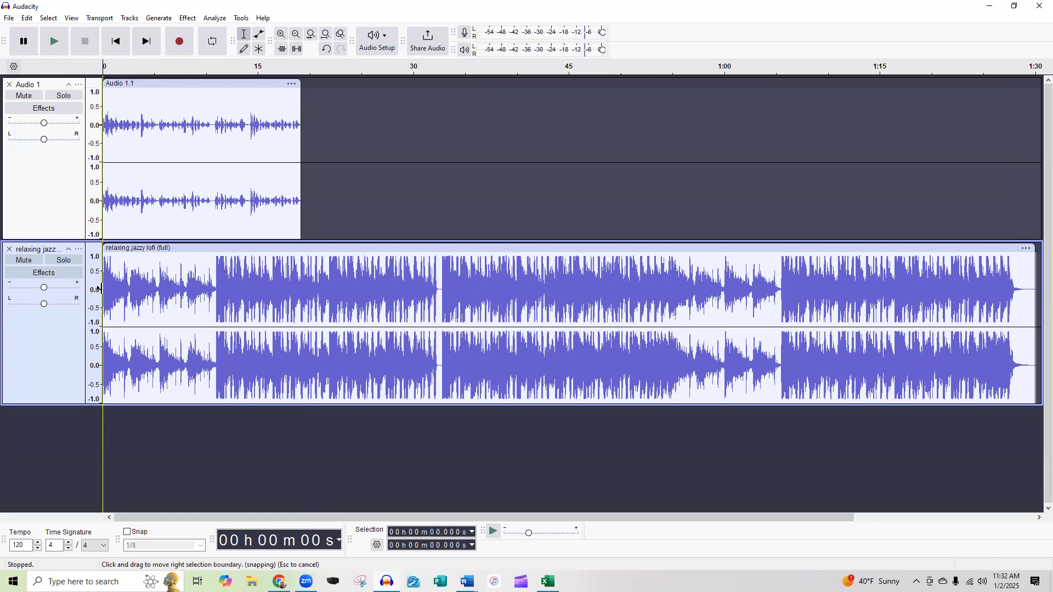
- Split the music clip at about 6.7 seconds and move the remaining part about 1.5 seconds later to separate it from the intro
drag(99, 289, 172, 290)
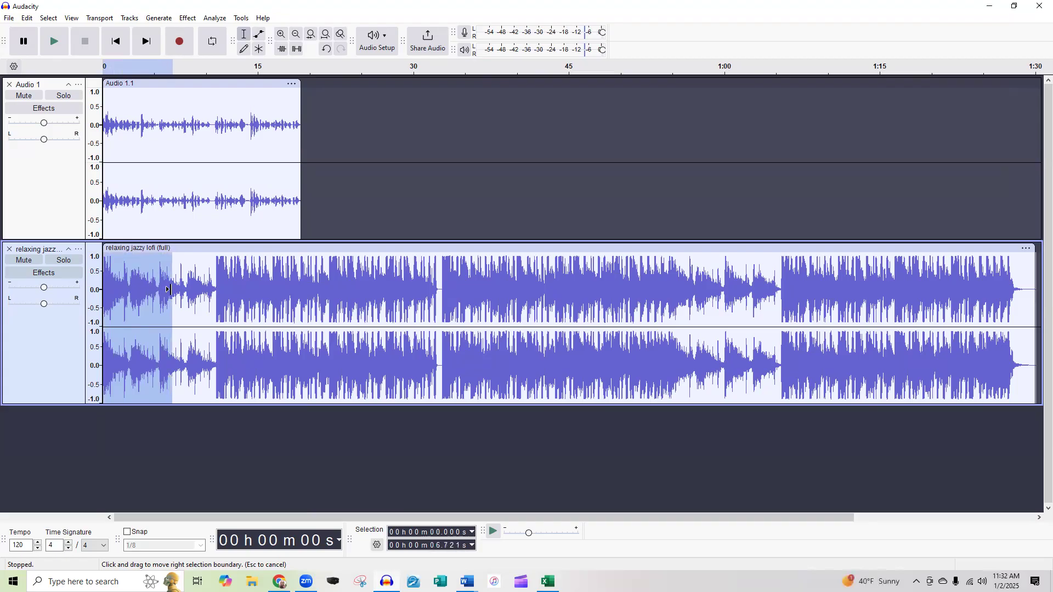
click(26, 21)
mouse_move(53, 142)
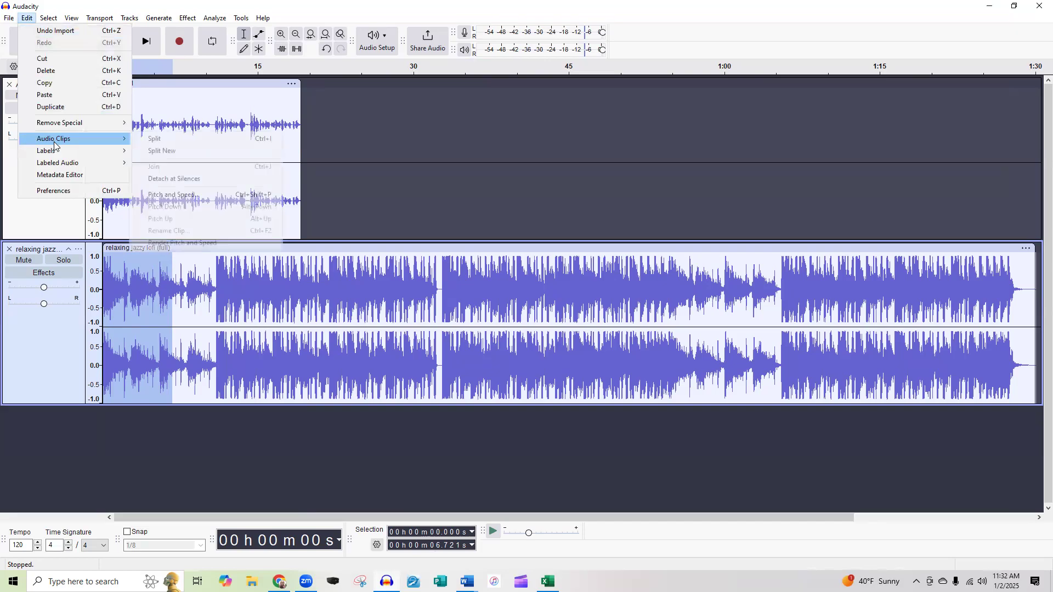
click(156, 140)
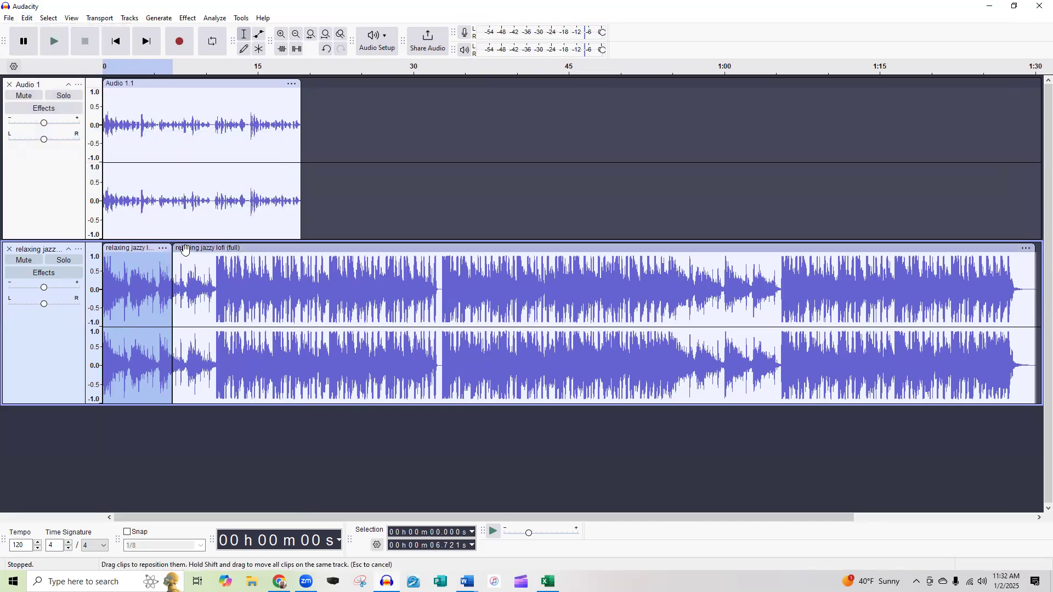
drag(185, 249, 201, 249)
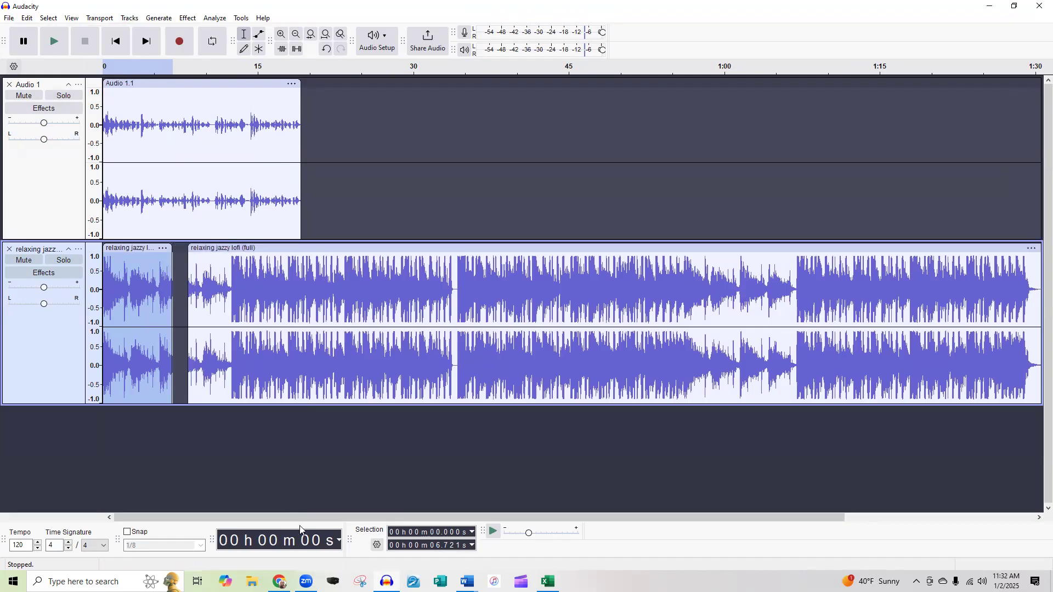
- Split off the last 7.6 seconds or so of the music and move that ending clip about 1.5 seconds later
drag(314, 518, 359, 526)
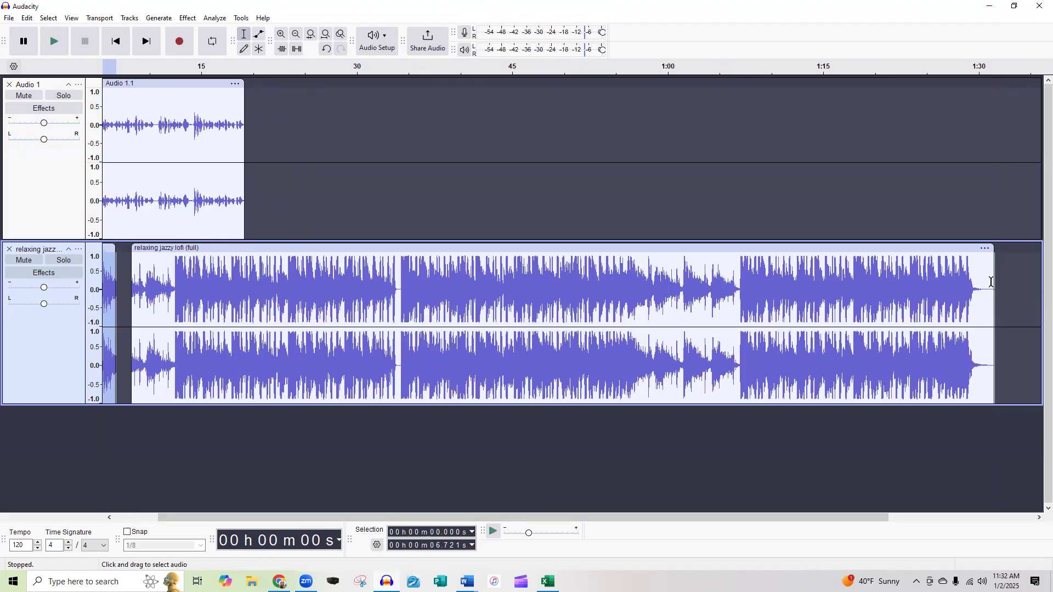
drag(996, 283, 917, 283)
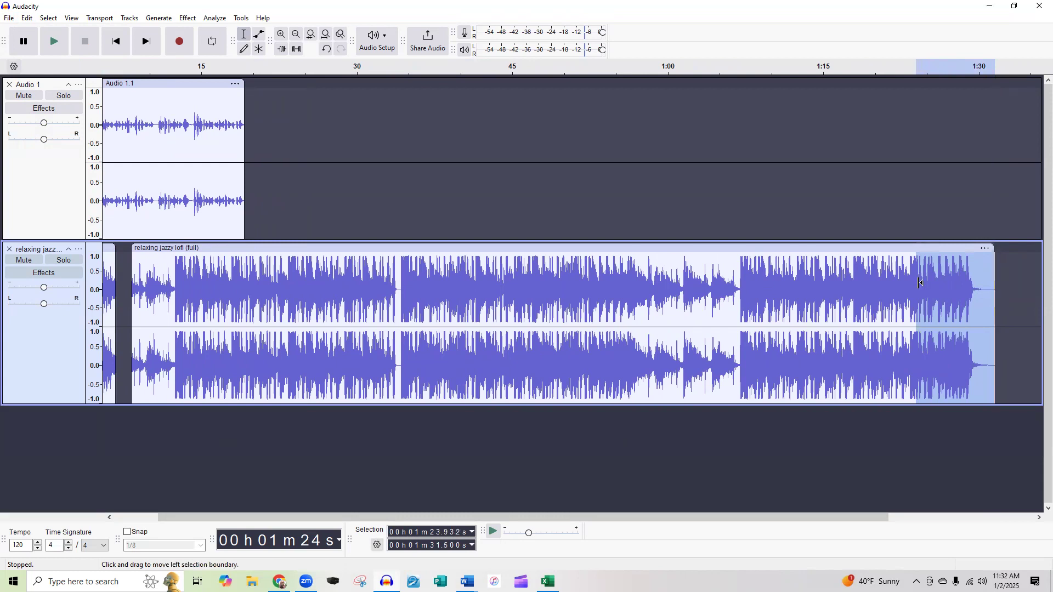
click(27, 18)
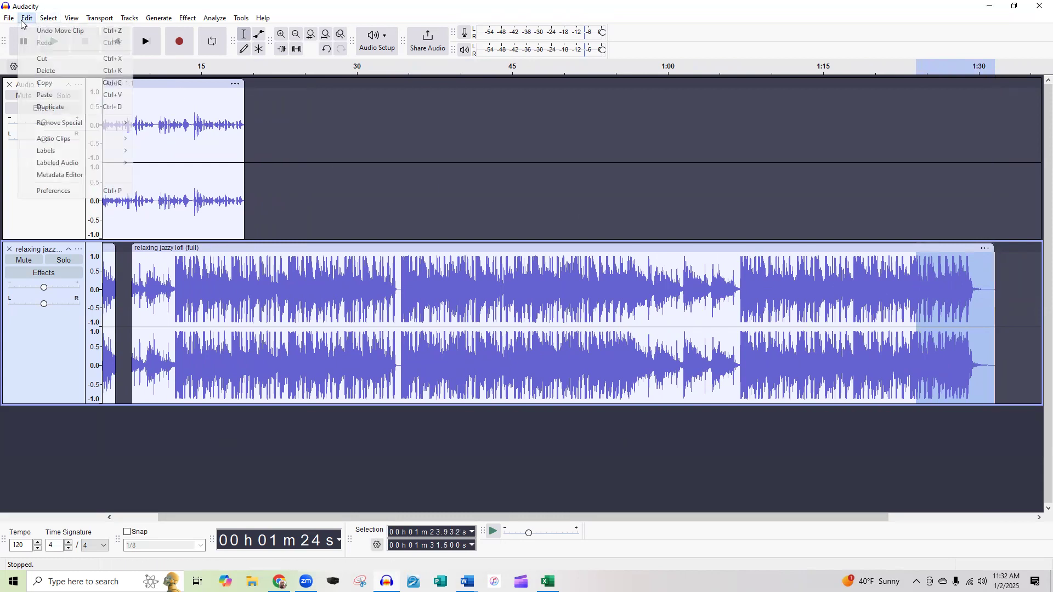
mouse_move(52, 138)
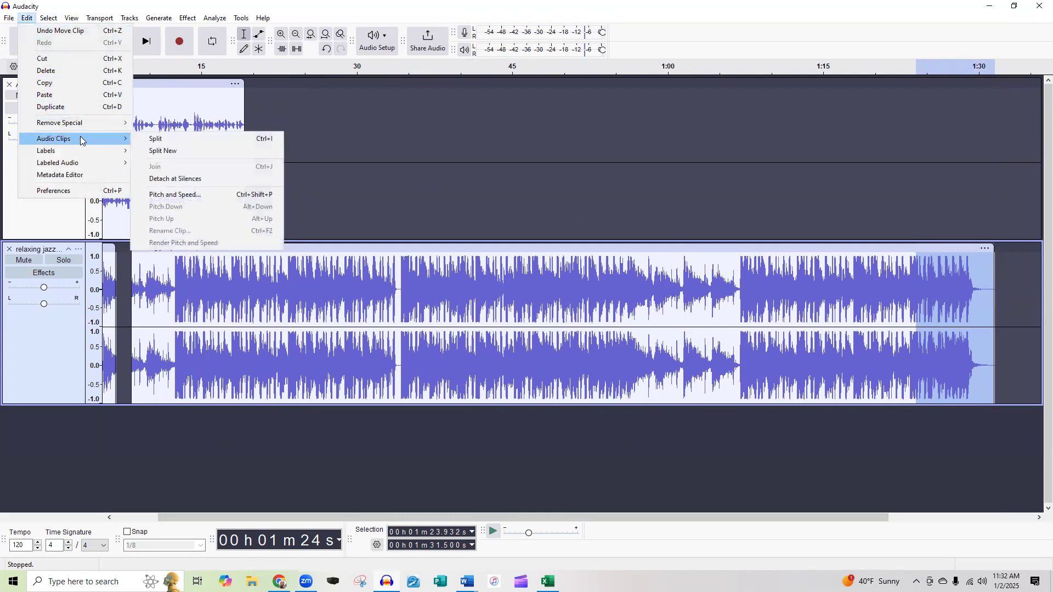
click(156, 139)
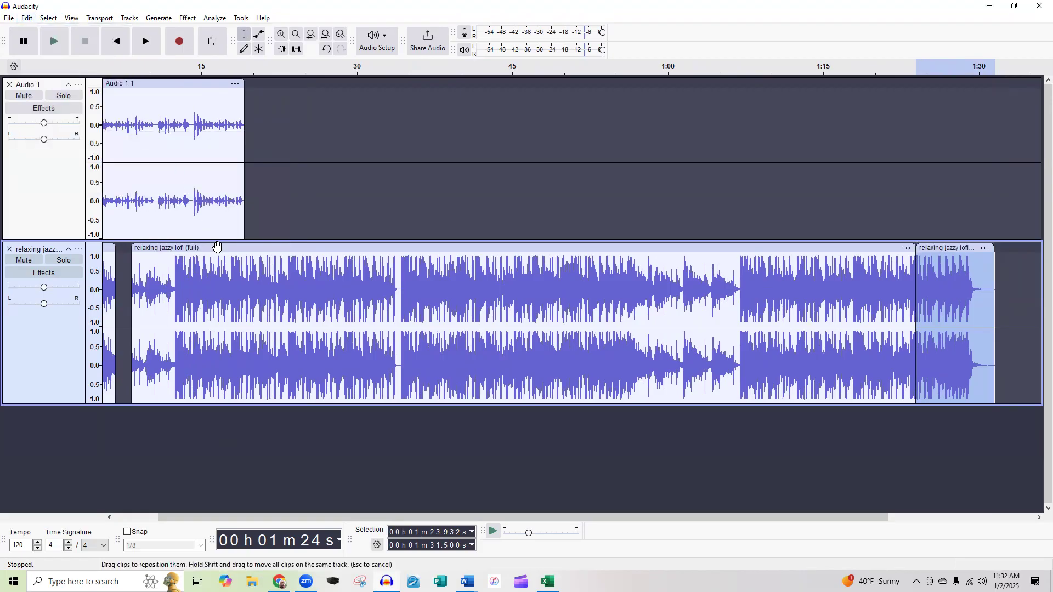
drag(950, 248, 965, 248)
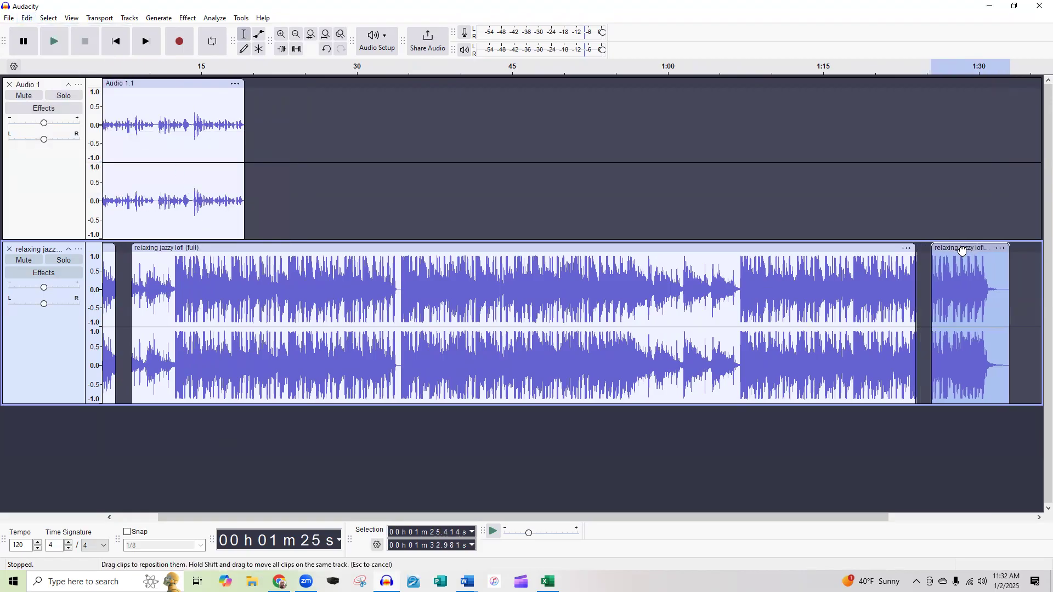
- Delete the long middle music clip and move the ending clip back to start at about 14.6 seconds
drag(920, 289, 132, 332)
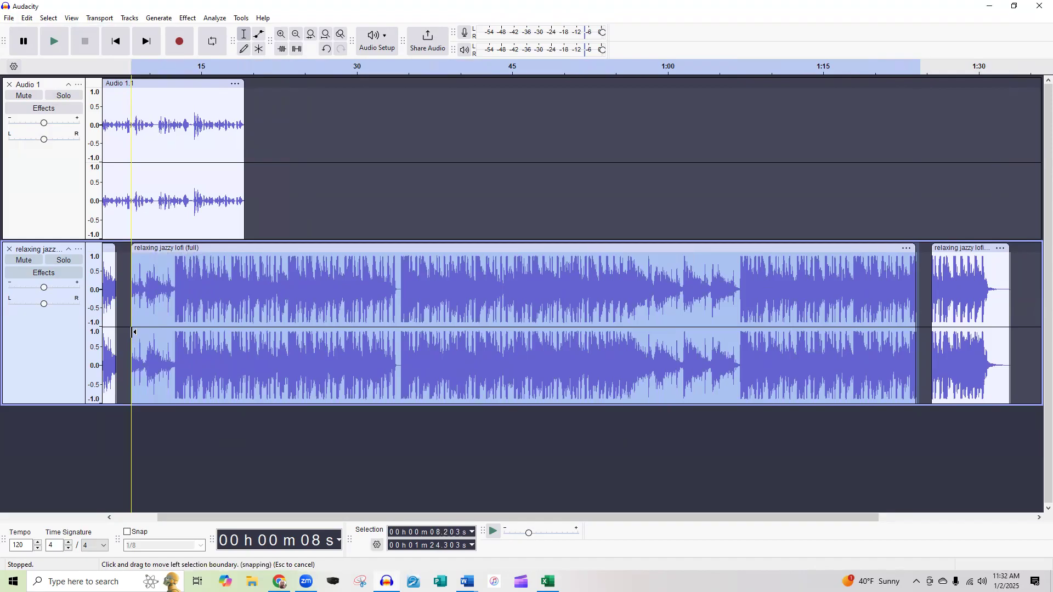
drag(133, 332, 133, 332)
key(Delete)
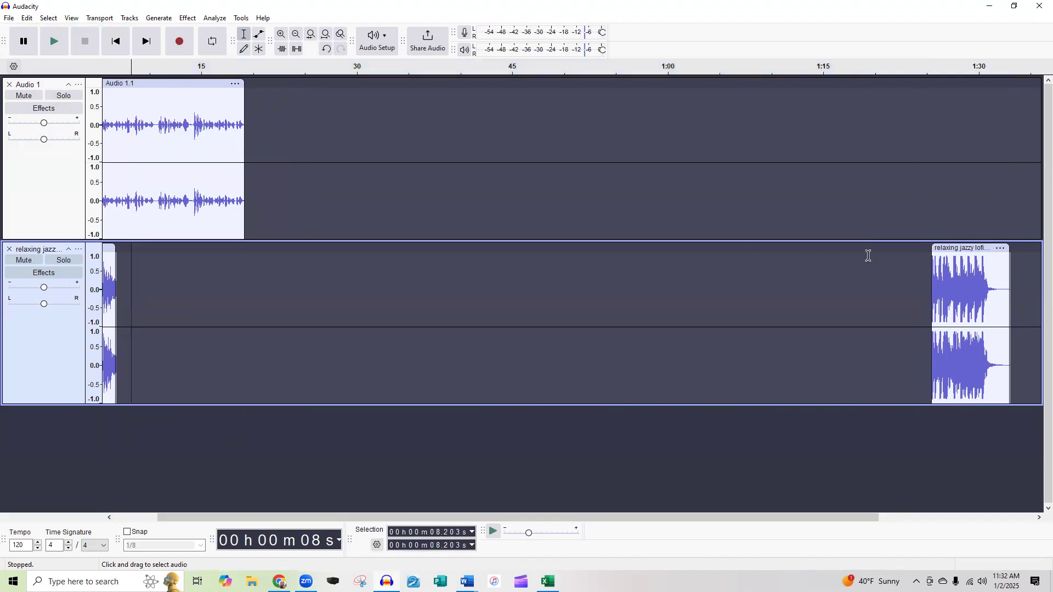
drag(945, 248, 204, 299)
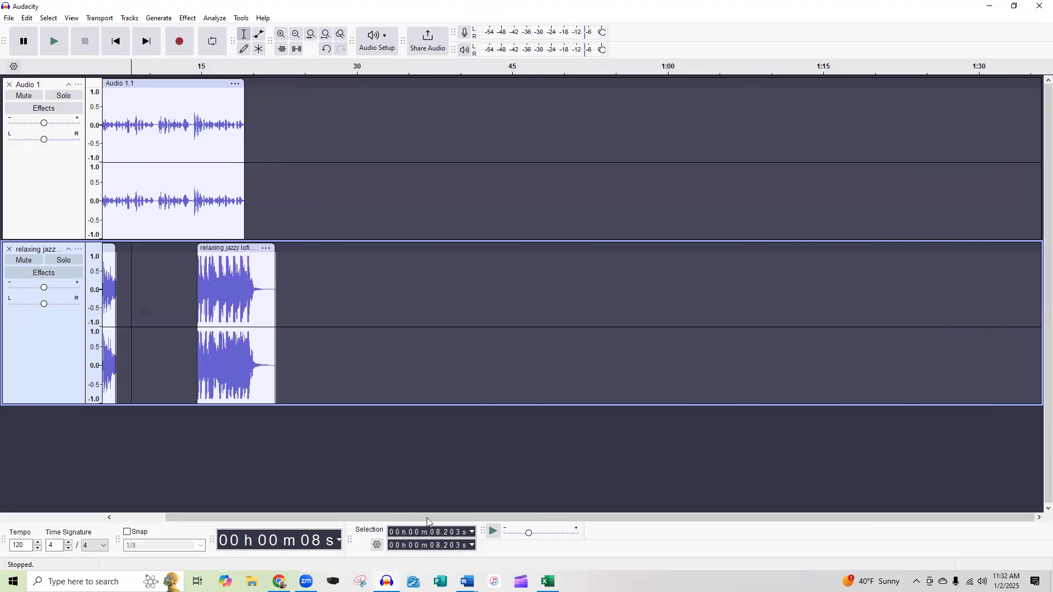
- Return the playhead to the start and apply Studio Fade Out to the entire intro music clip
click(115, 43)
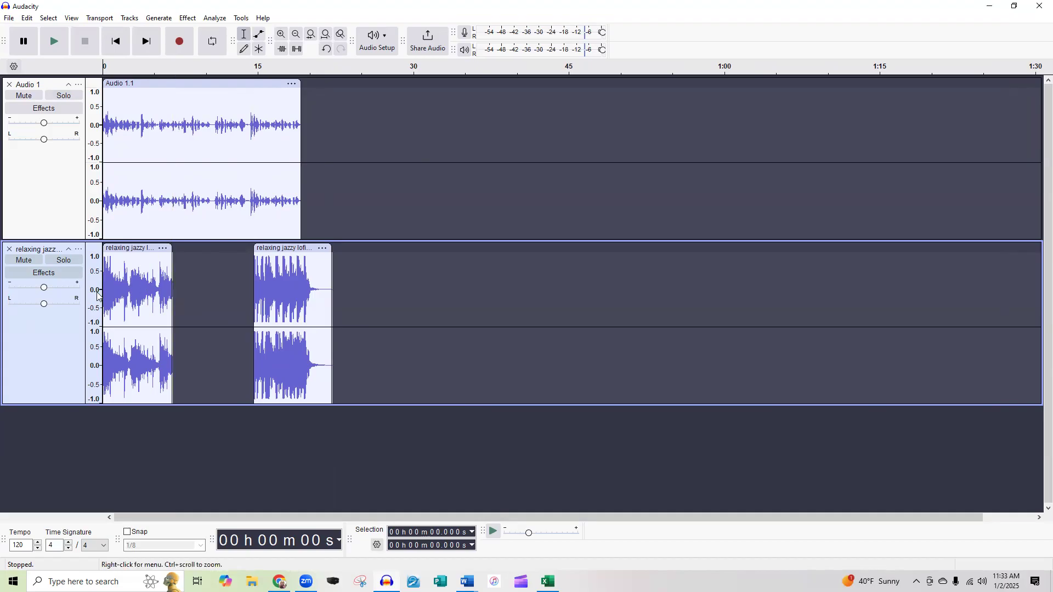
drag(100, 291, 169, 296)
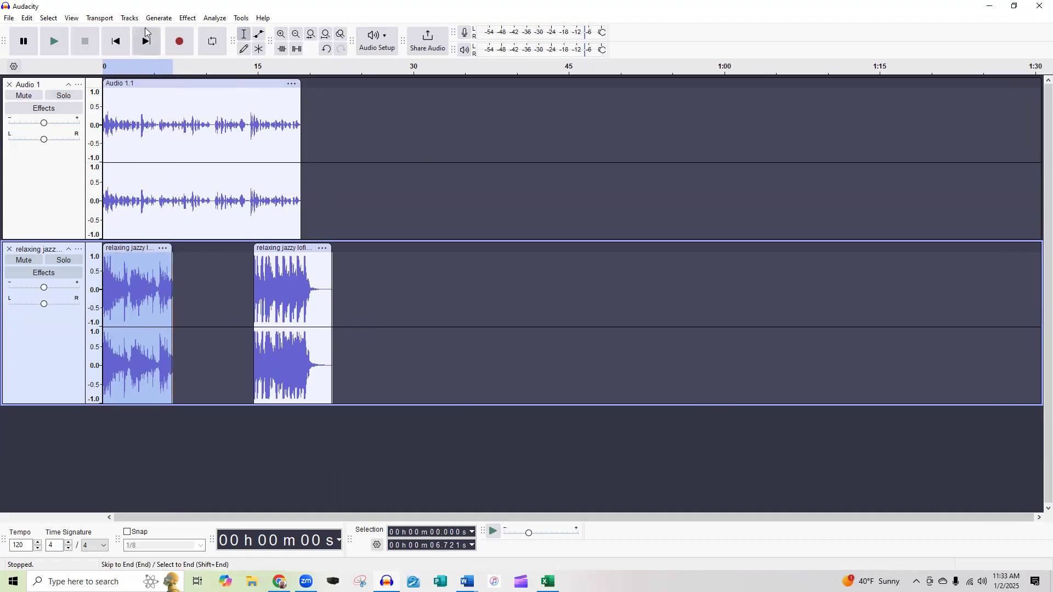
click(188, 19)
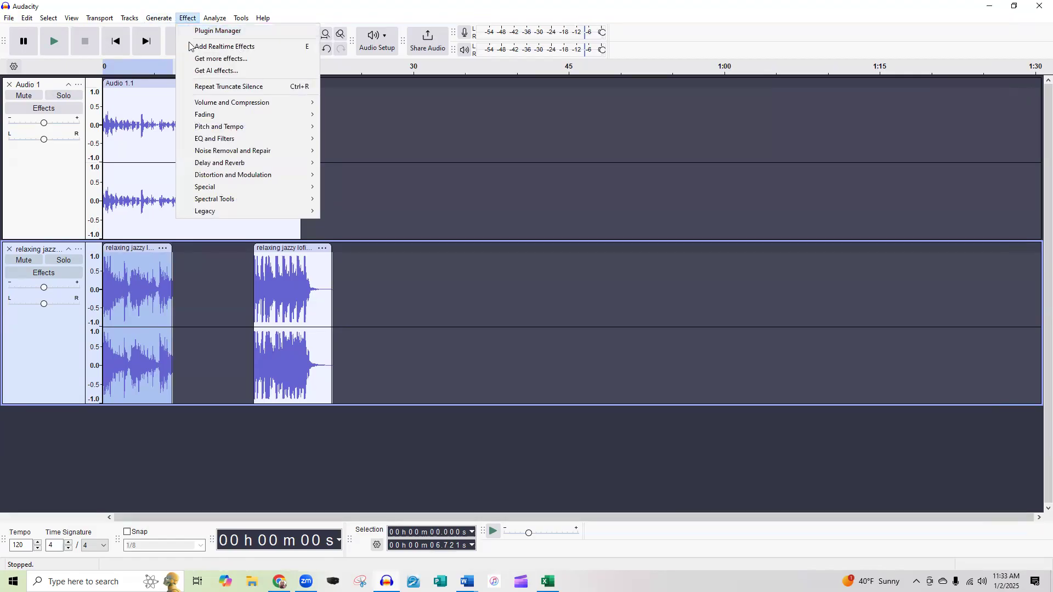
mouse_move(203, 118)
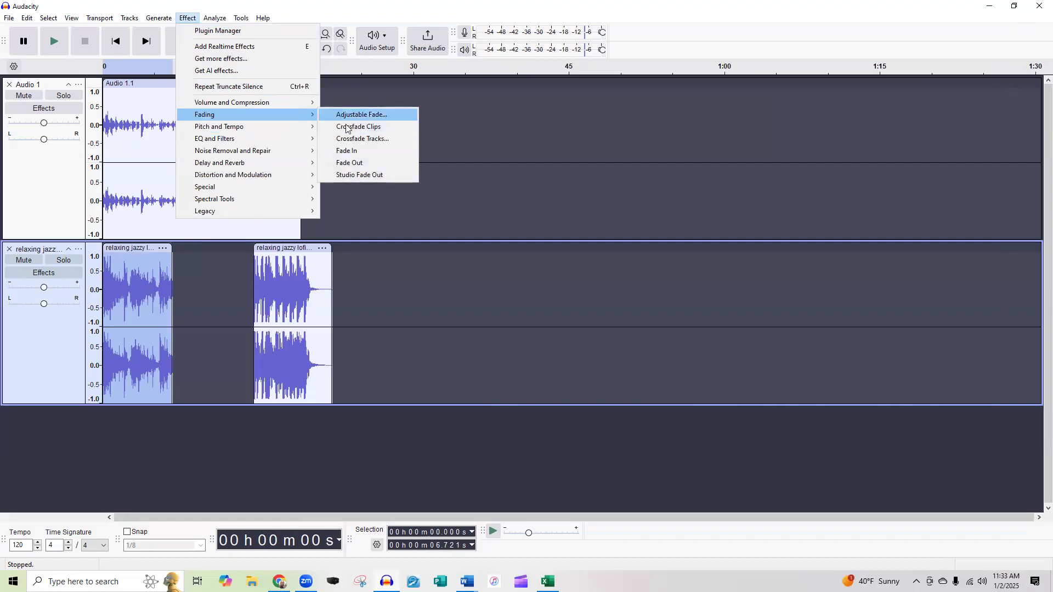
click(355, 175)
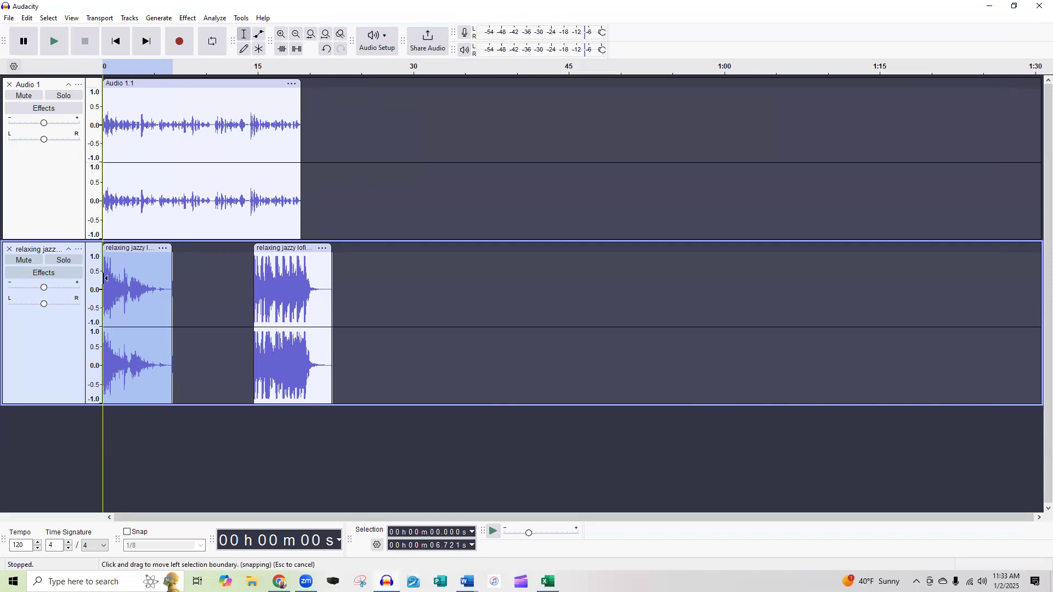
- Apply Fade In to the entire ending music clip
click(368, 296)
click(332, 293)
drag(332, 294, 254, 294)
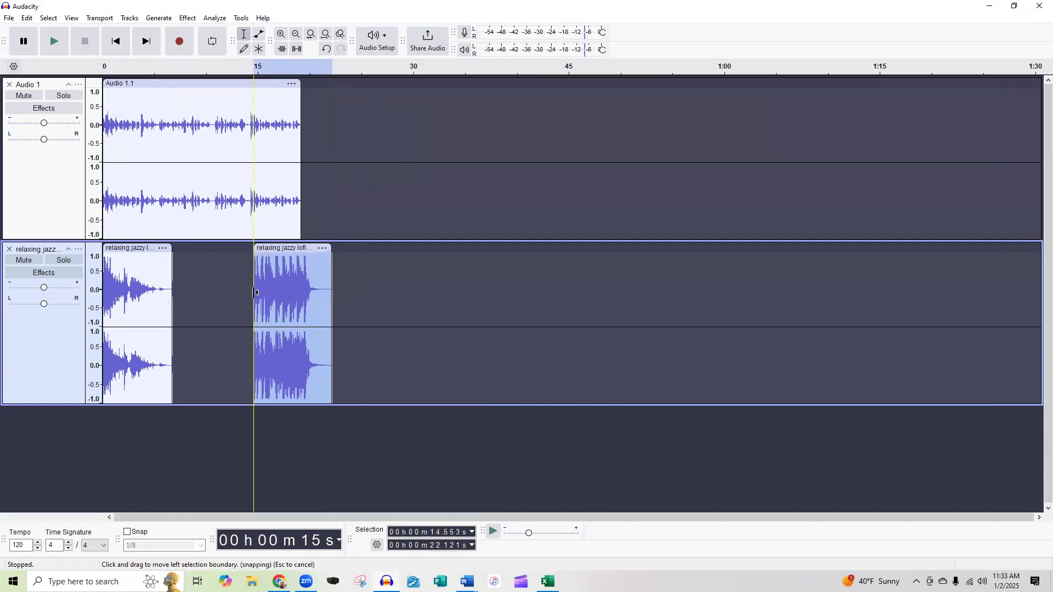
click(187, 20)
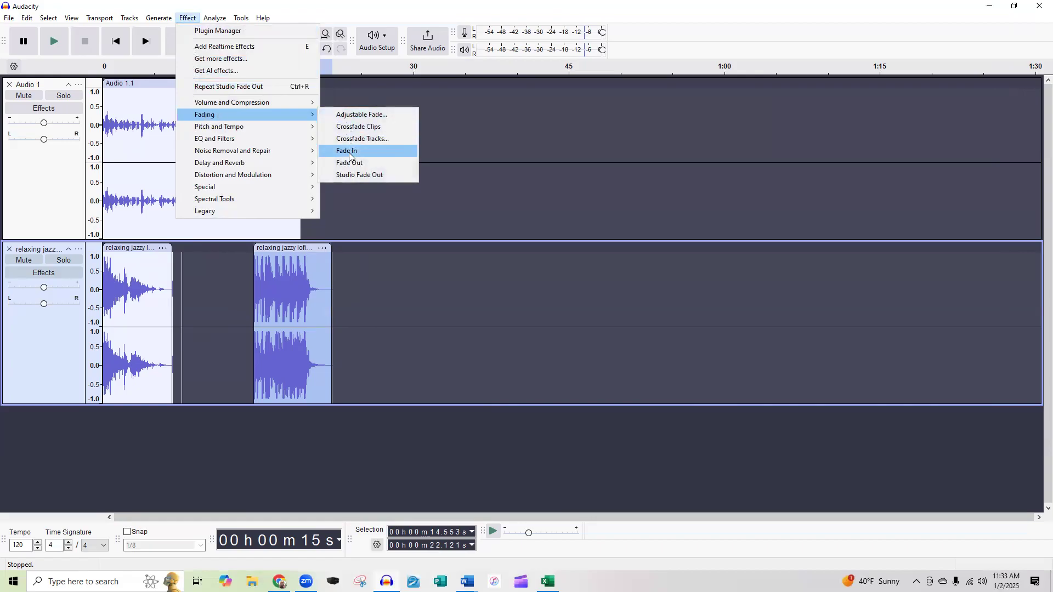
click(348, 152)
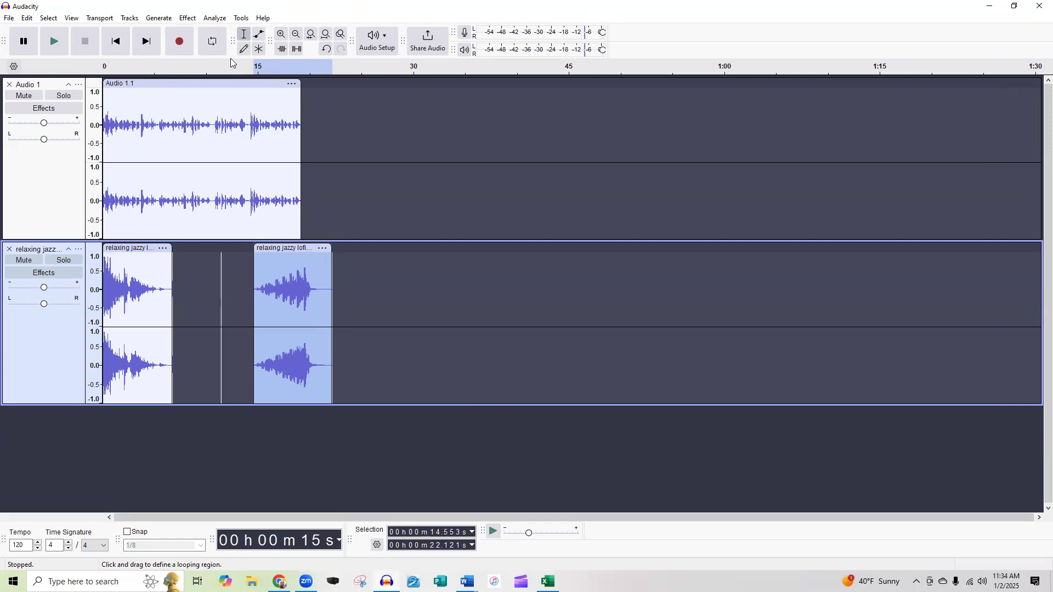
- Lower the volume of both the intro and ending music clips with the Envelope tool, and return to the Selection tool
click(261, 39)
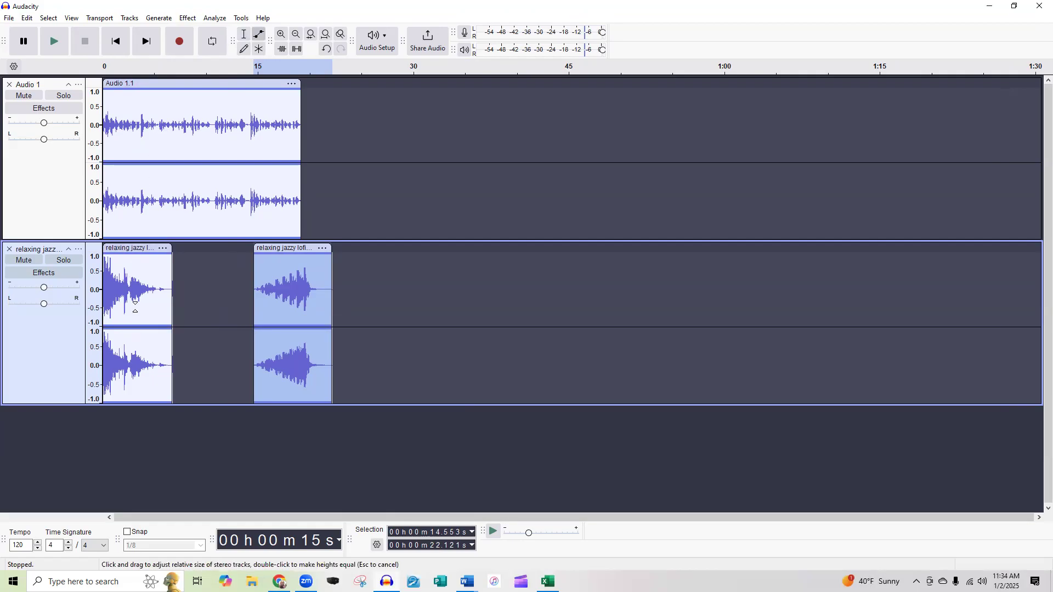
drag(131, 252, 130, 287)
drag(294, 252, 289, 282)
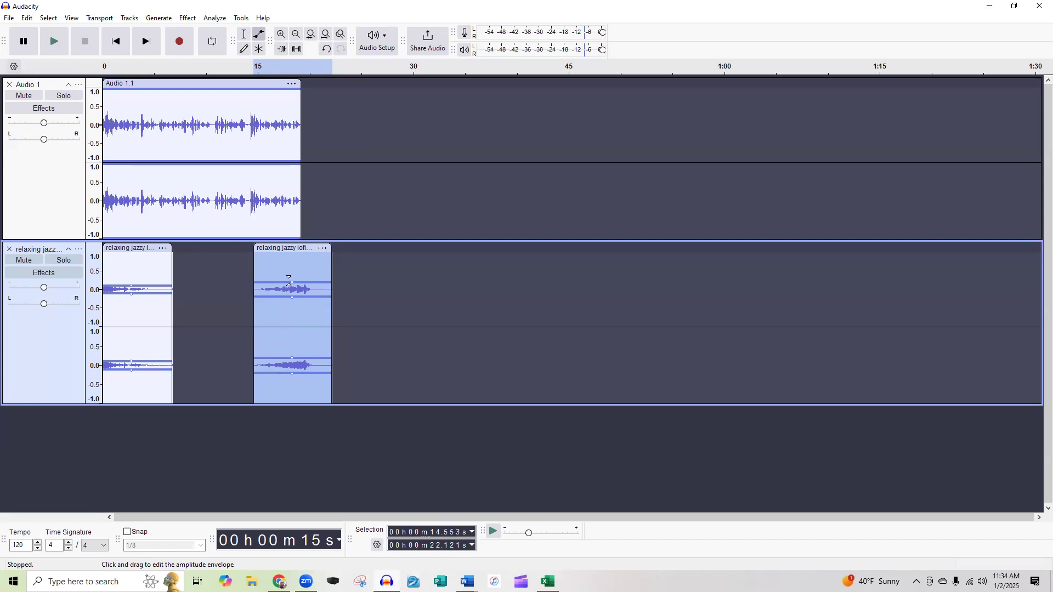
click(246, 36)
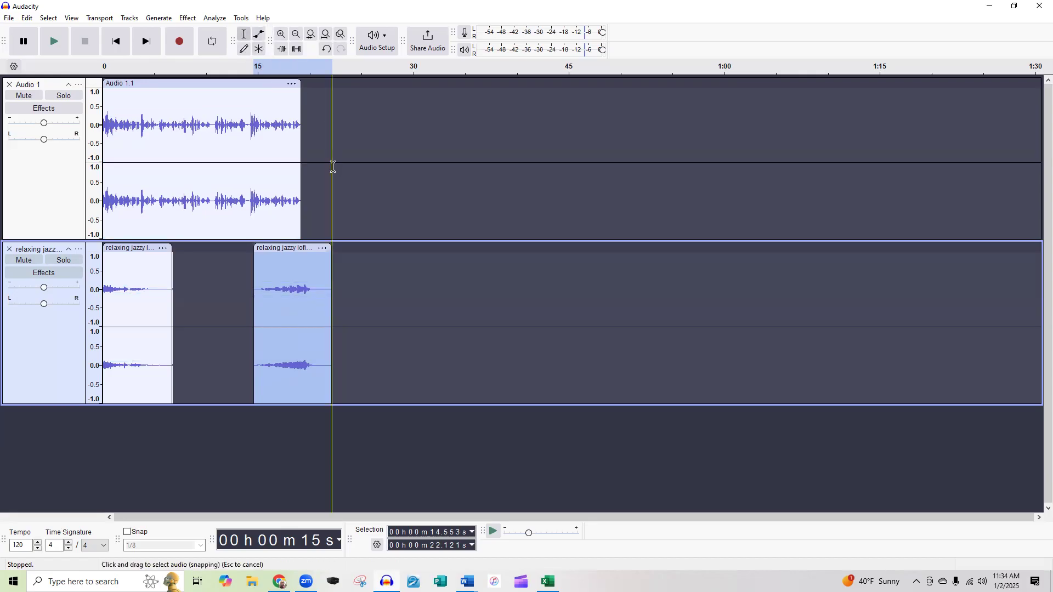
- Move the voice clip about 0.7 seconds later and shift the ending music clip to start at about 15 seconds
drag(112, 85, 118, 85)
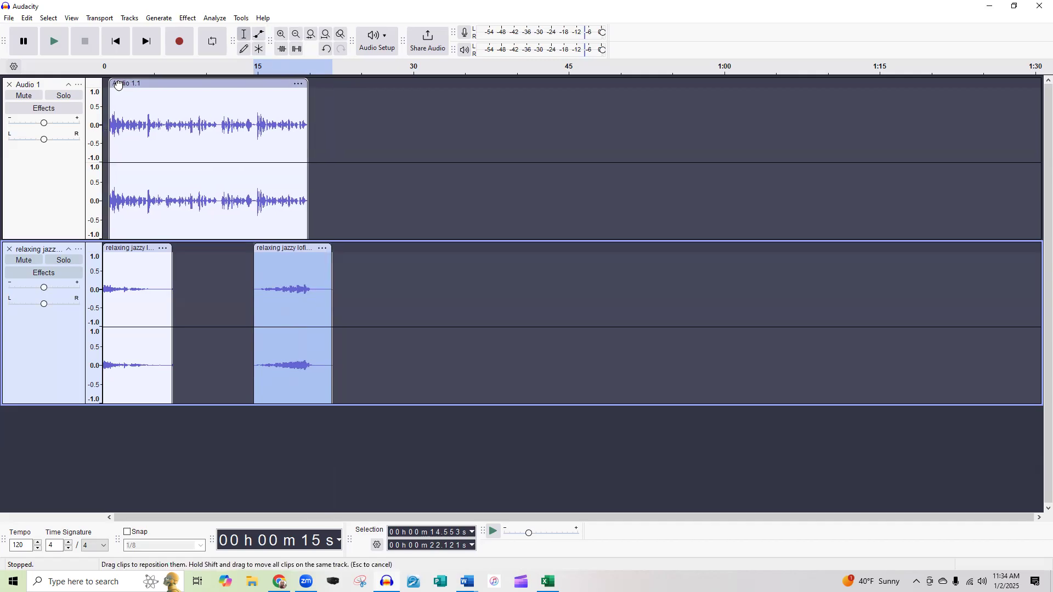
drag(118, 85, 119, 85)
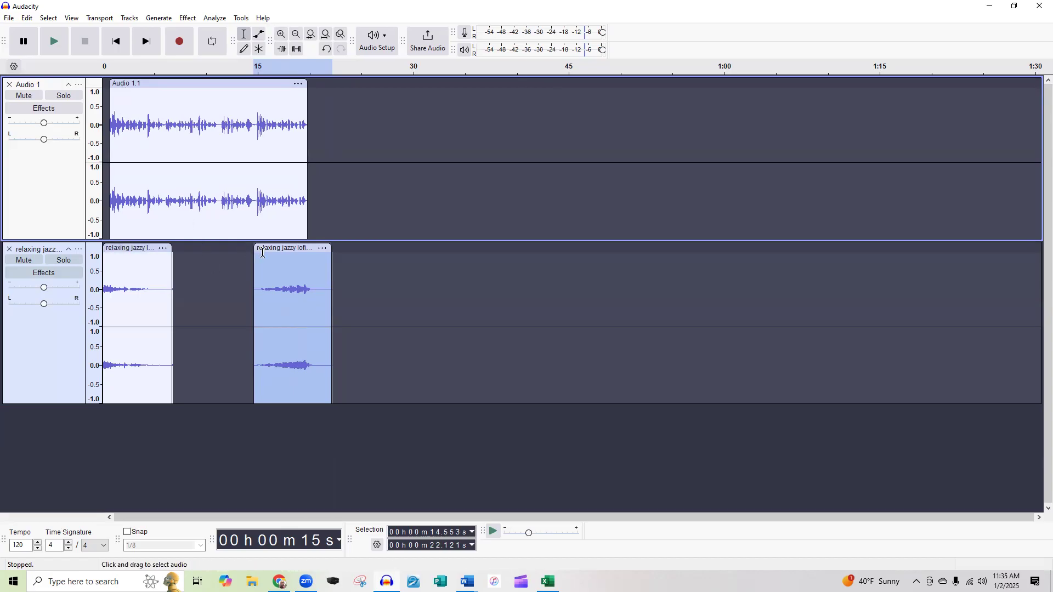
drag(271, 249, 276, 250)
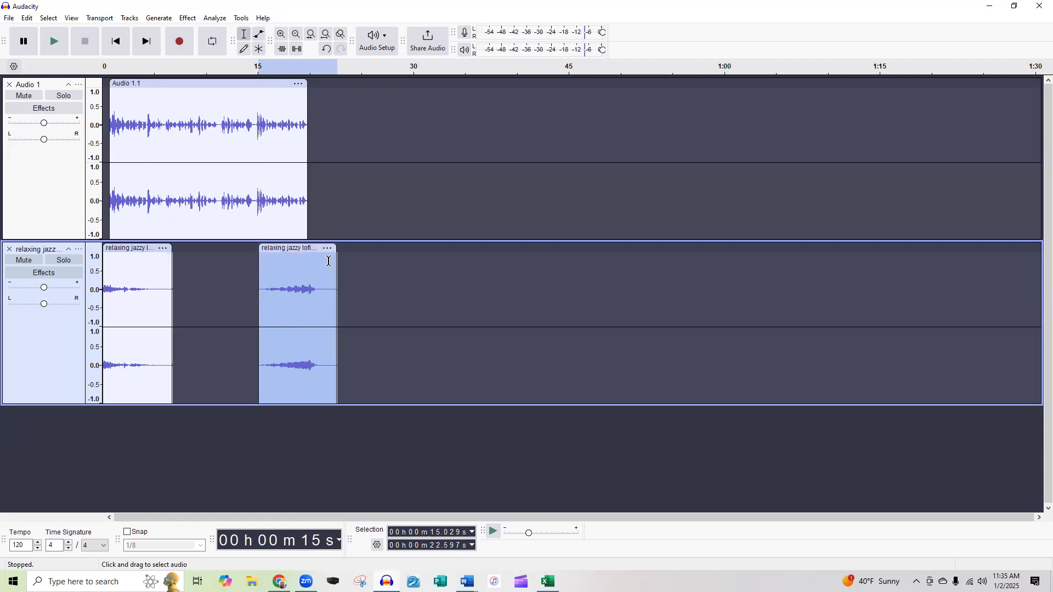
- Play the combined voice and music from the beginning to check the mix
click(116, 42)
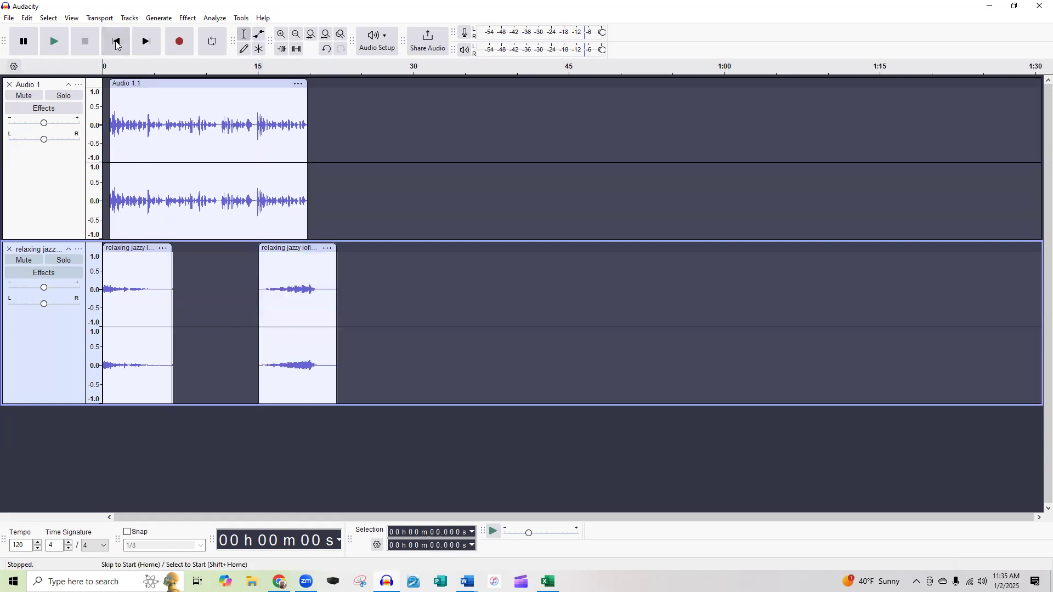
click(54, 42)
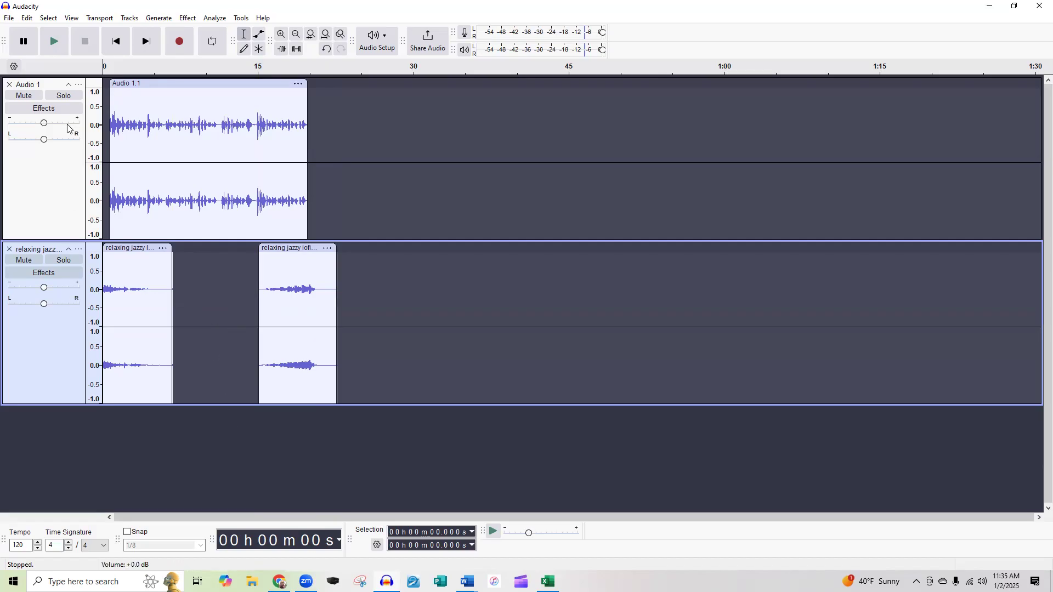
- Start an audio export to the computer and open the metadata tags for editing
click(8, 19)
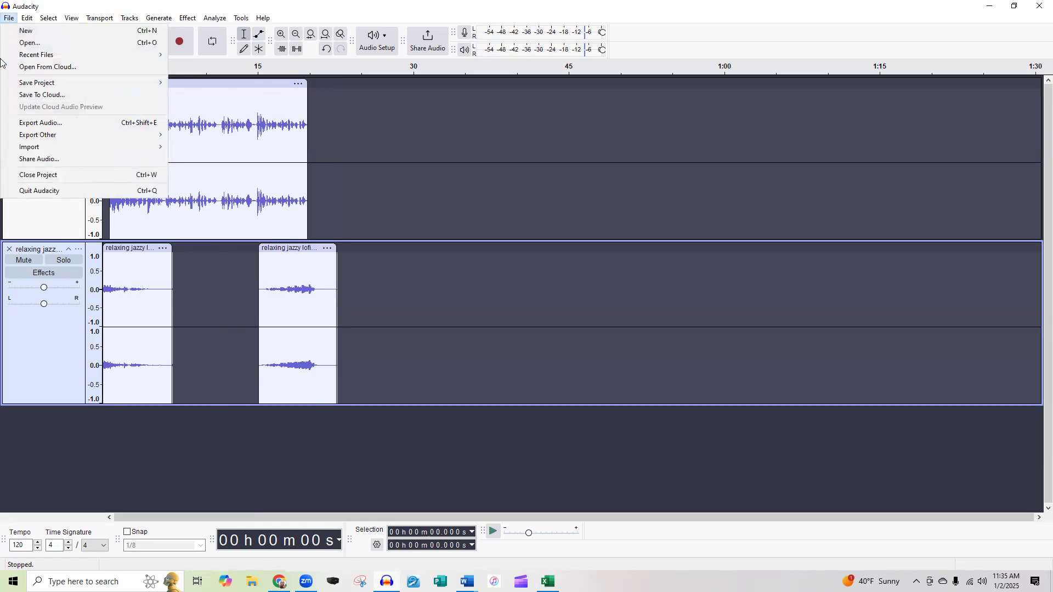
click(31, 125)
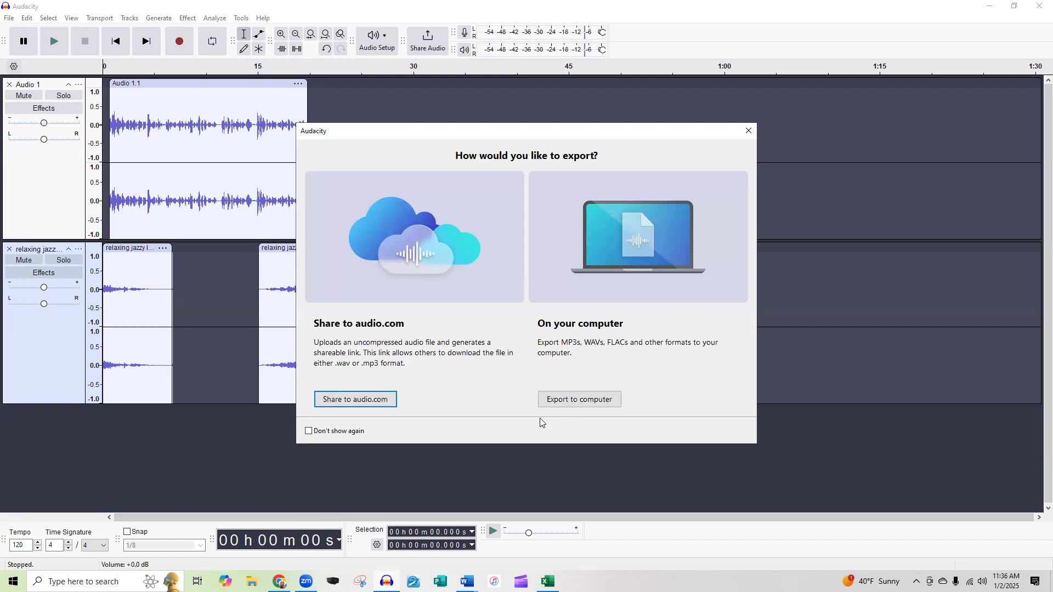
click(580, 400)
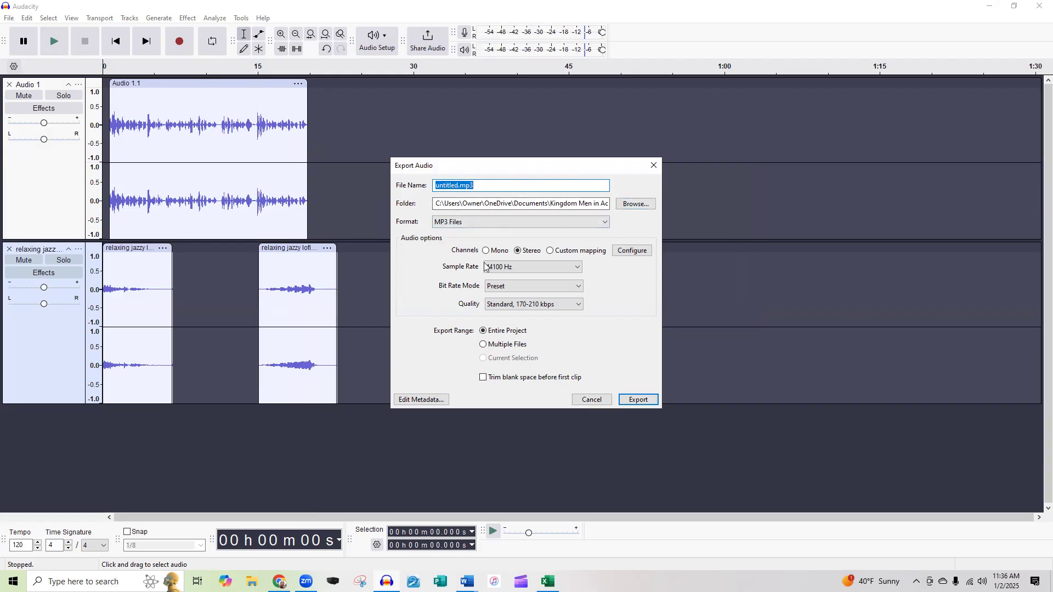
click(415, 402)
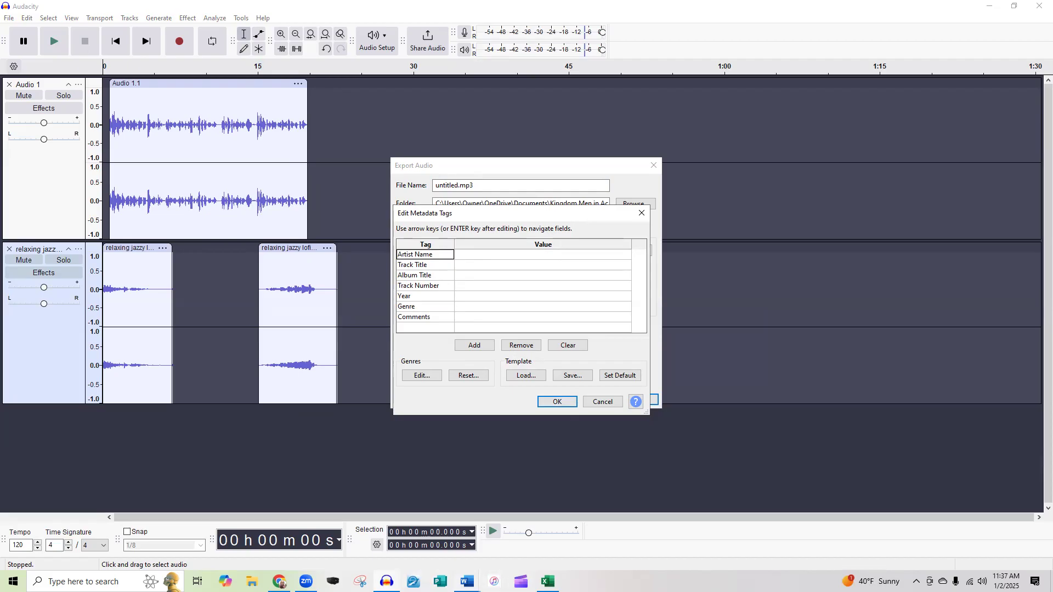
- Switch to the Word document with the podcast posting links and copy the hashtag paragraph running from #motivation to #authenticman
mouse_move(467, 581)
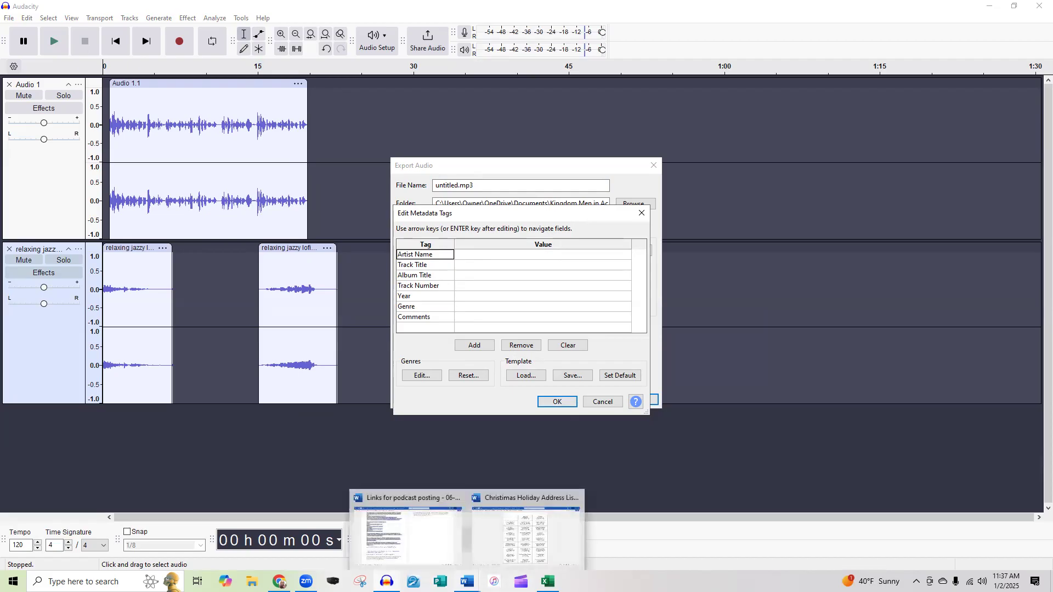
click(468, 582)
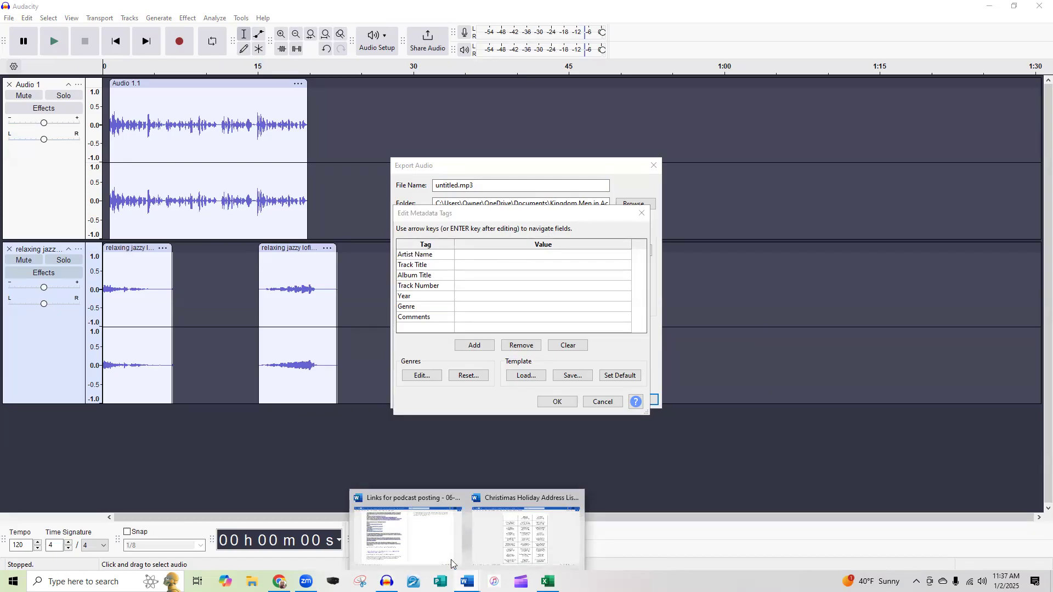
click(438, 548)
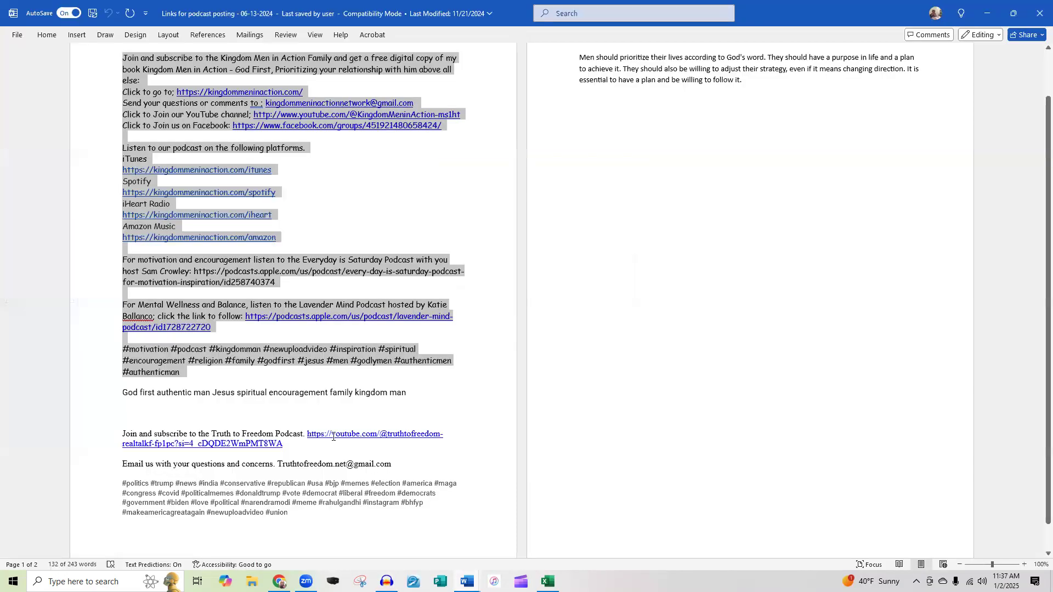
click(120, 351)
drag(119, 352, 466, 370)
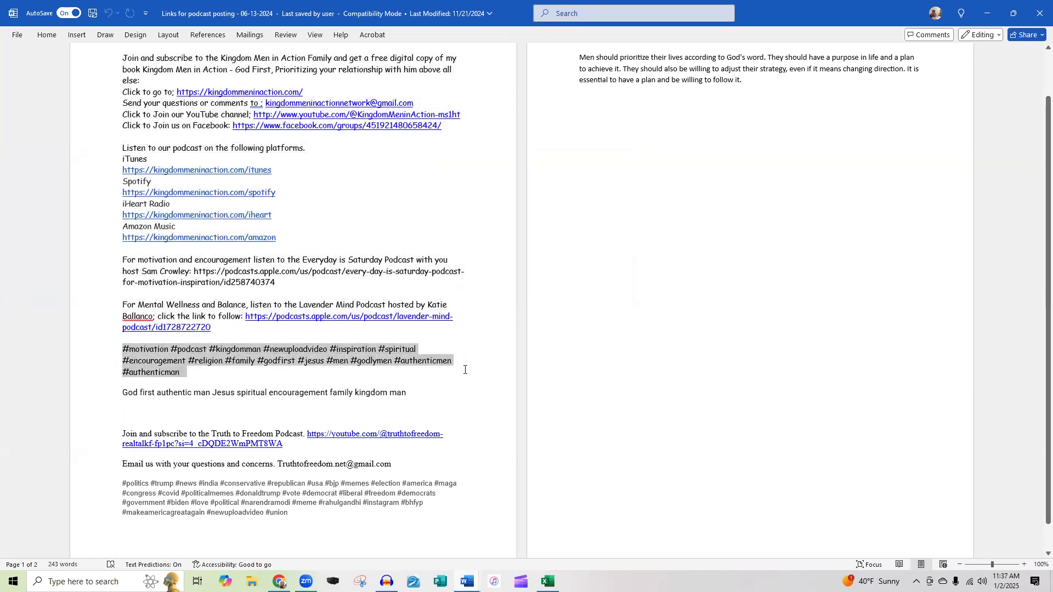
right_click(155, 362)
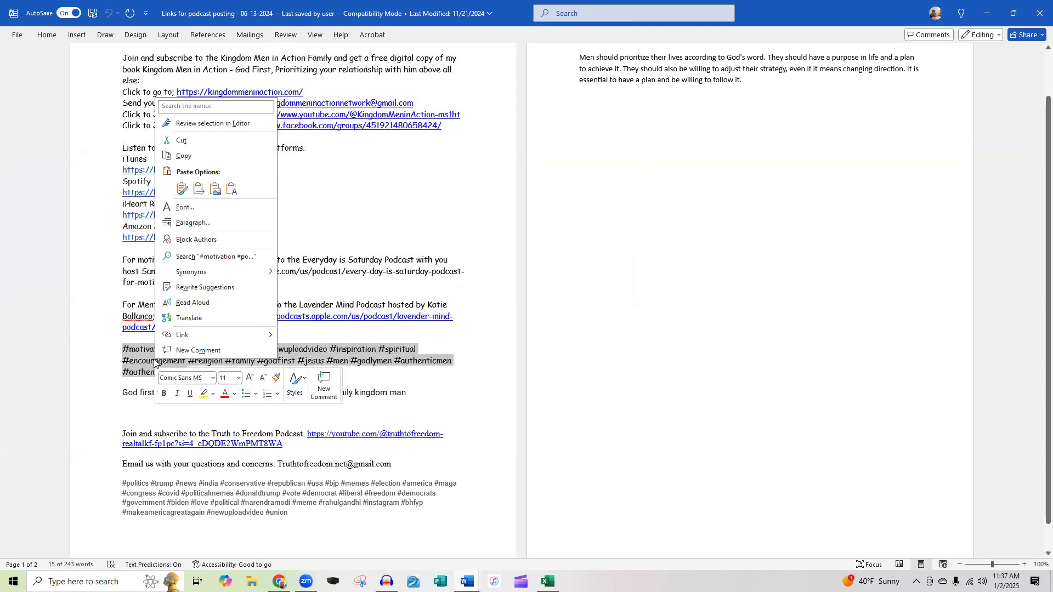
click(189, 158)
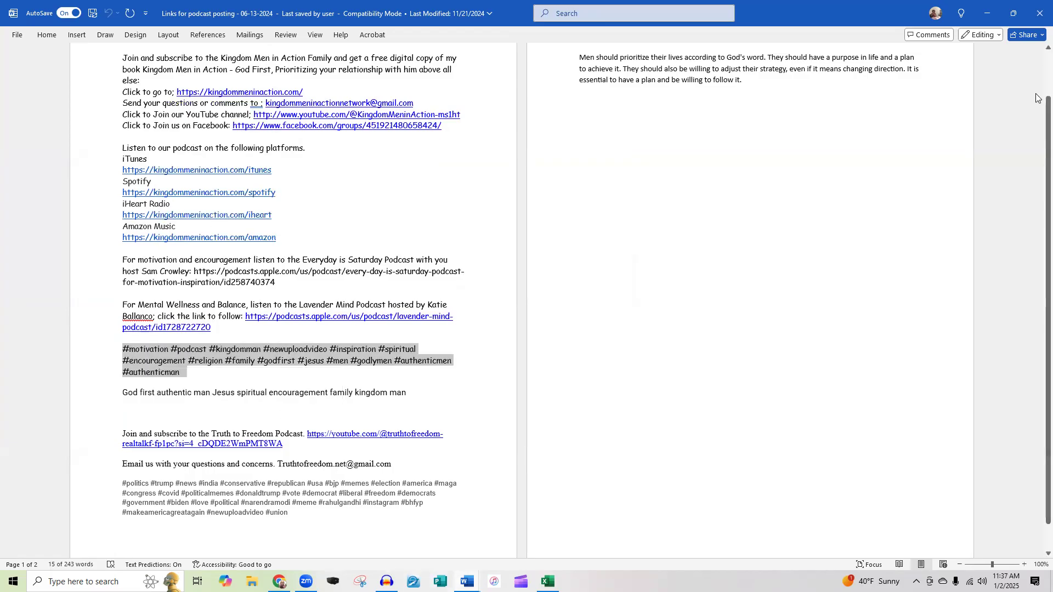
click(988, 16)
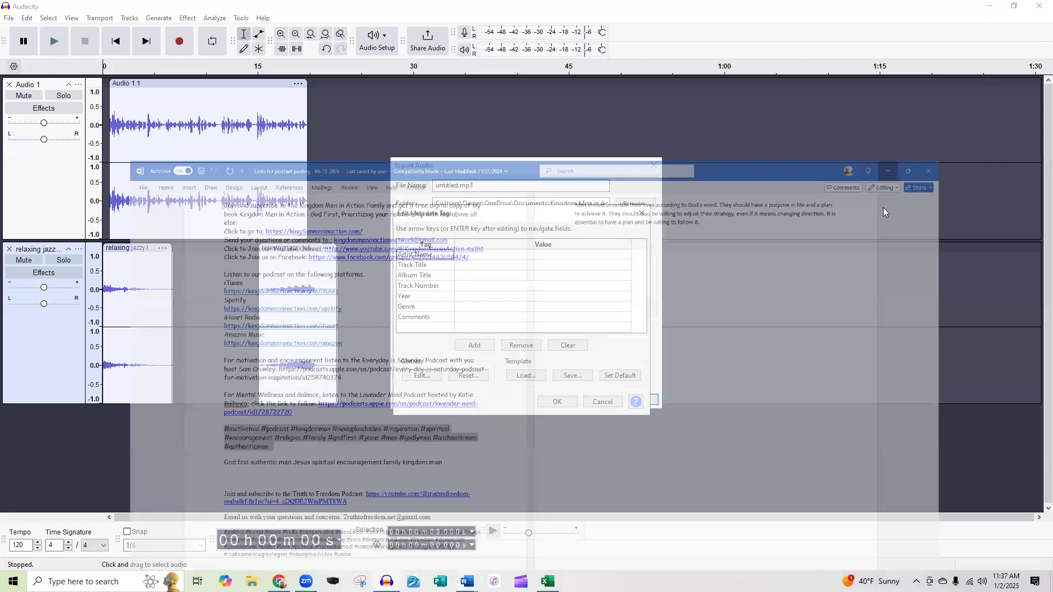
- Back in Audacity, paste the copied hashtags as the Artist Name value in the metadata tags
click(461, 259)
click(462, 259)
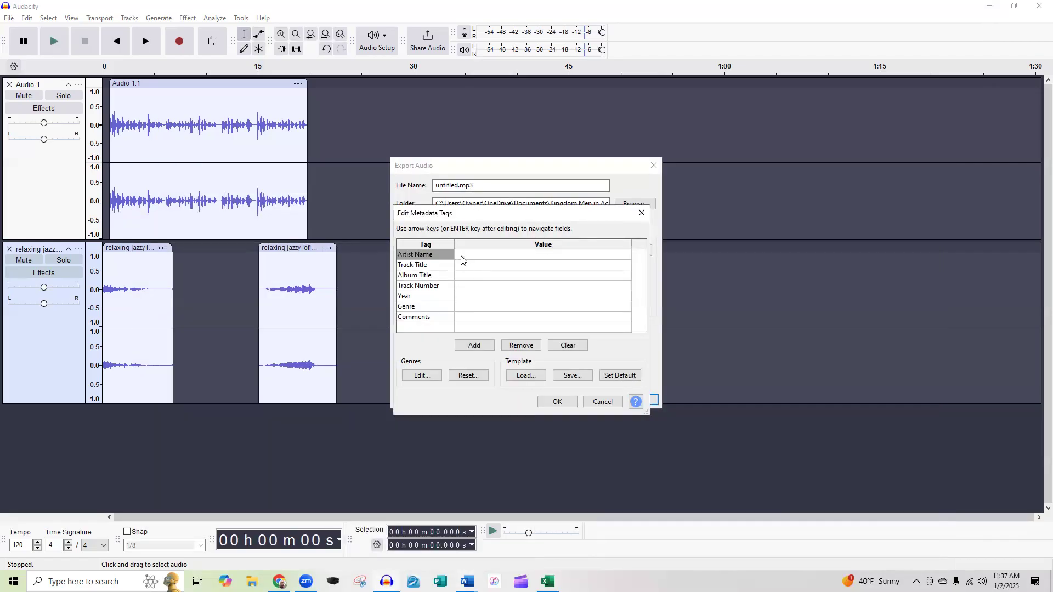
right_click(462, 259)
click(484, 302)
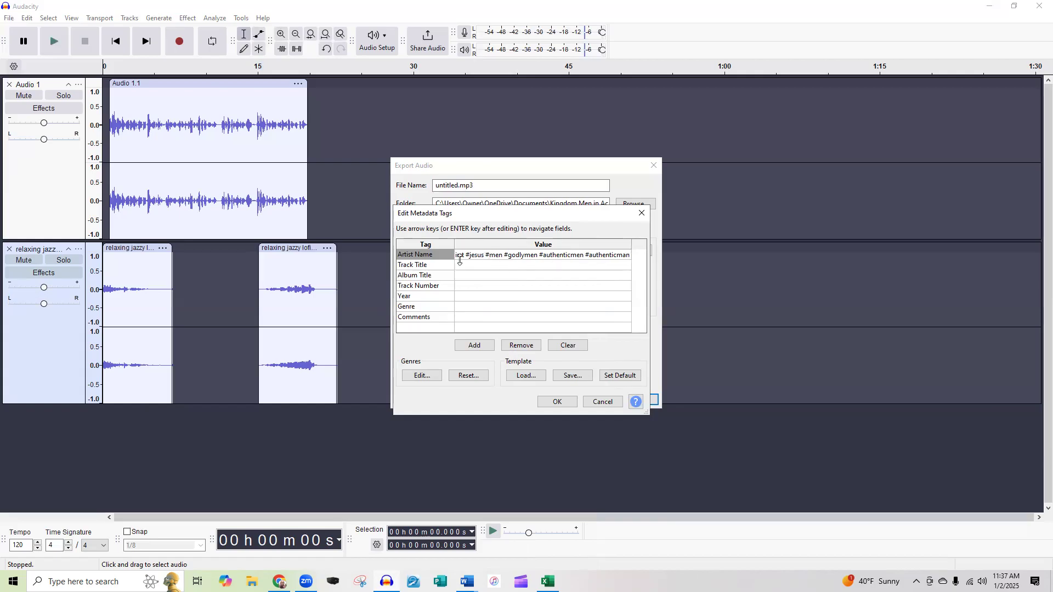
- Set the track title to "Kingdom men in Action Podcast" and the album title to "Podcast for starting"
click(469, 269)
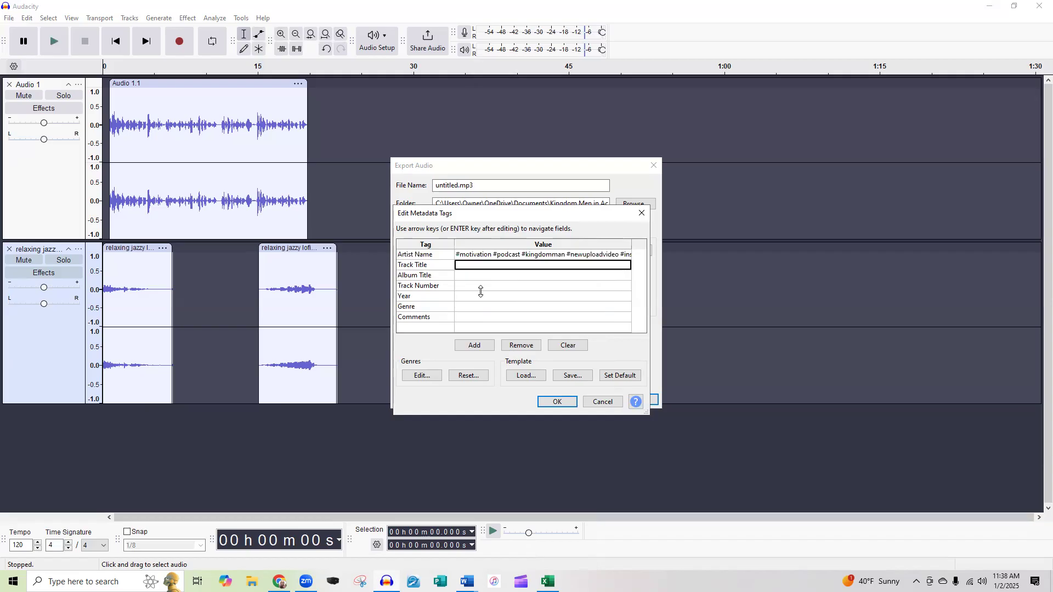
text(Kingdom men in Act)
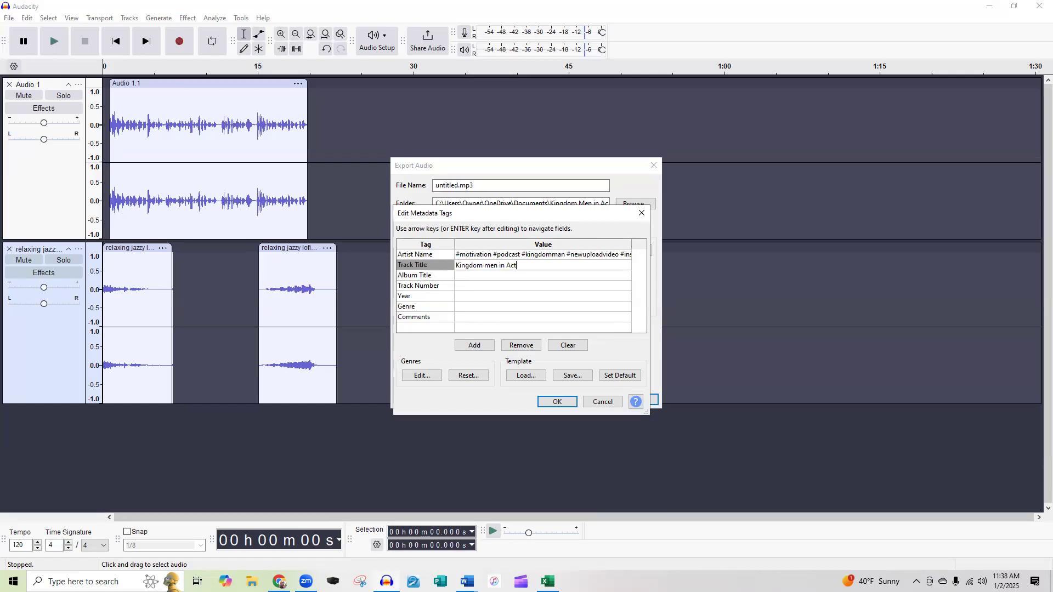
text(ion P;odcast)
click(466, 277)
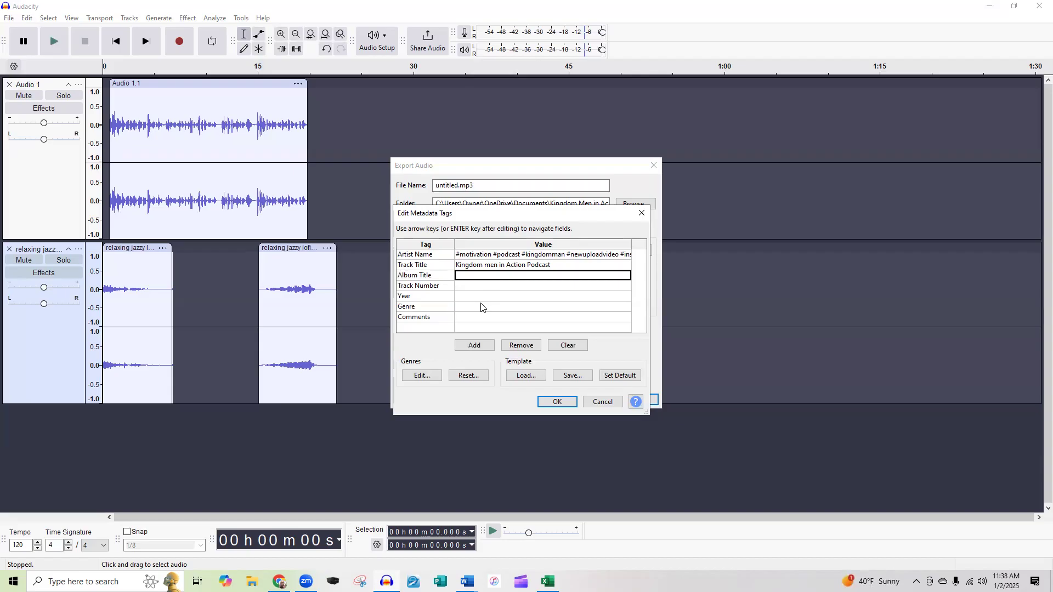
text(Podcast for)
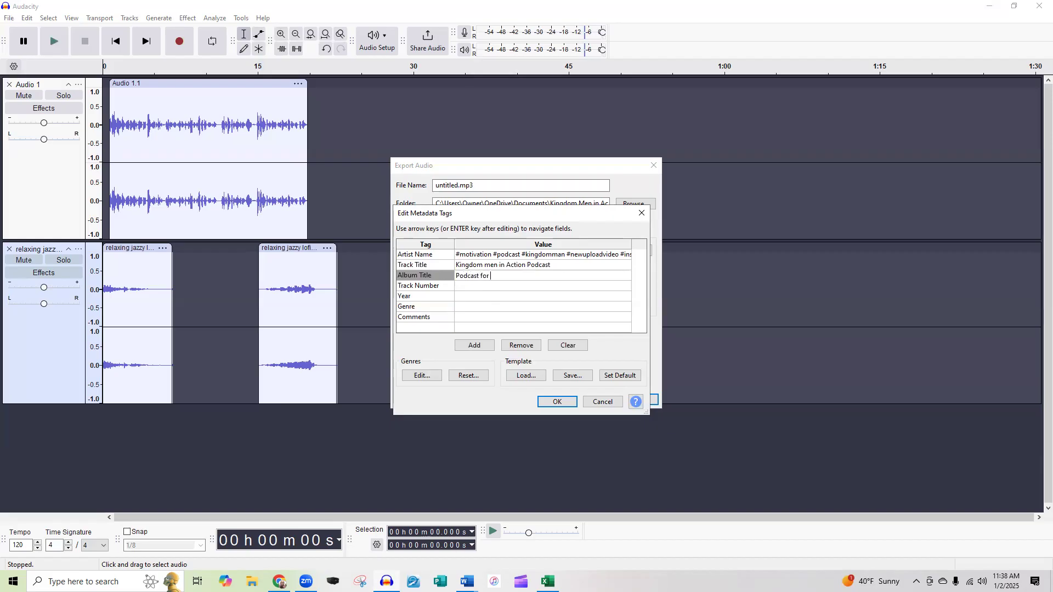
text( bein)
- Set the year tag to 2025, accept the metadata, and cancel the audio export
click(467, 297)
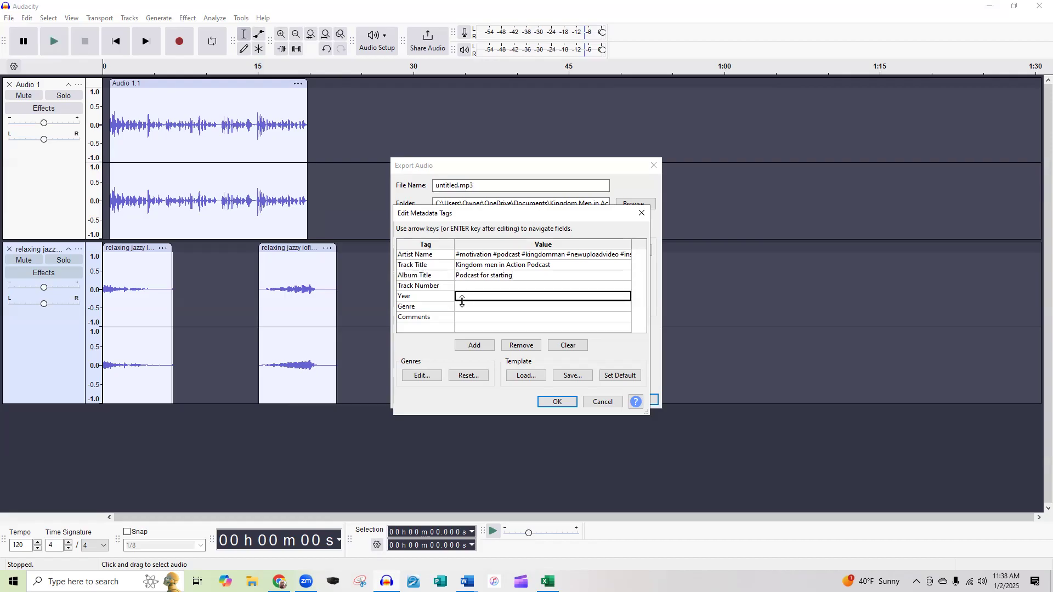
text(2025)
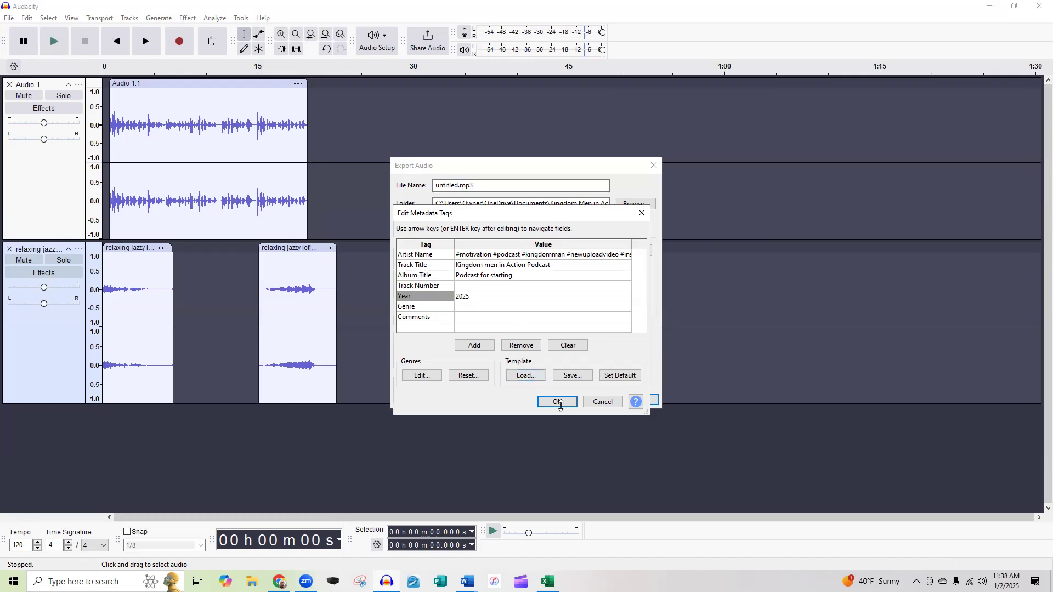
click(557, 402)
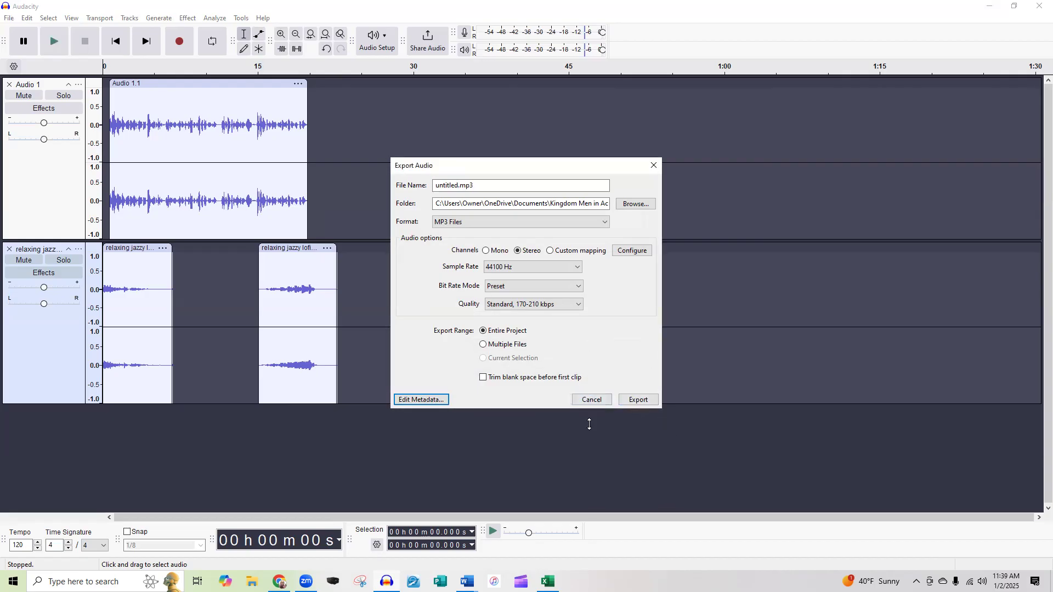
click(594, 400)
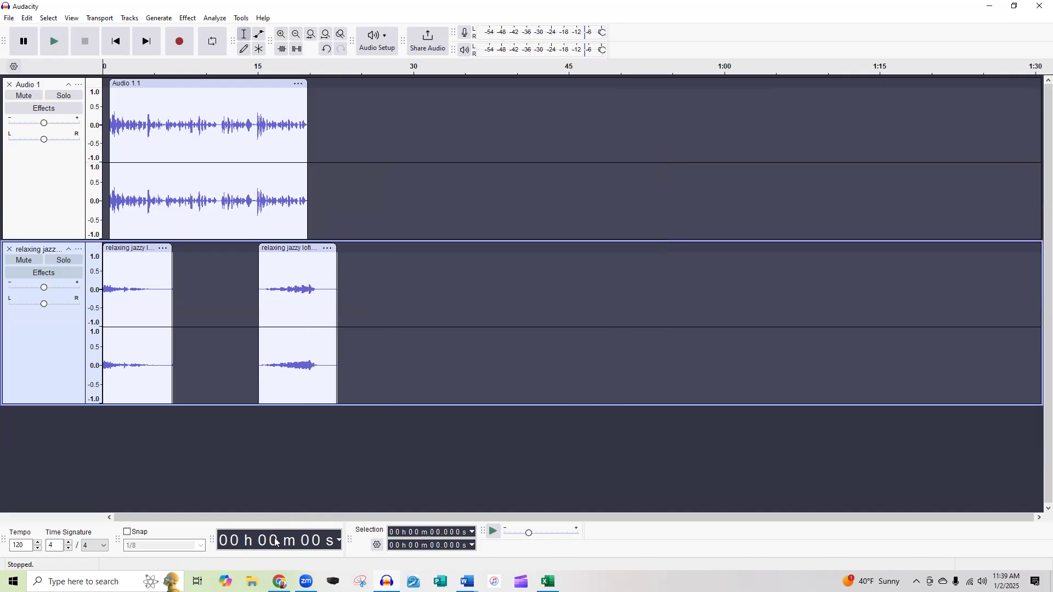
- Switch to File Explorer and browse the Kingdom Men in Action Podcast Episodes folder for earlier episodes
click(252, 581)
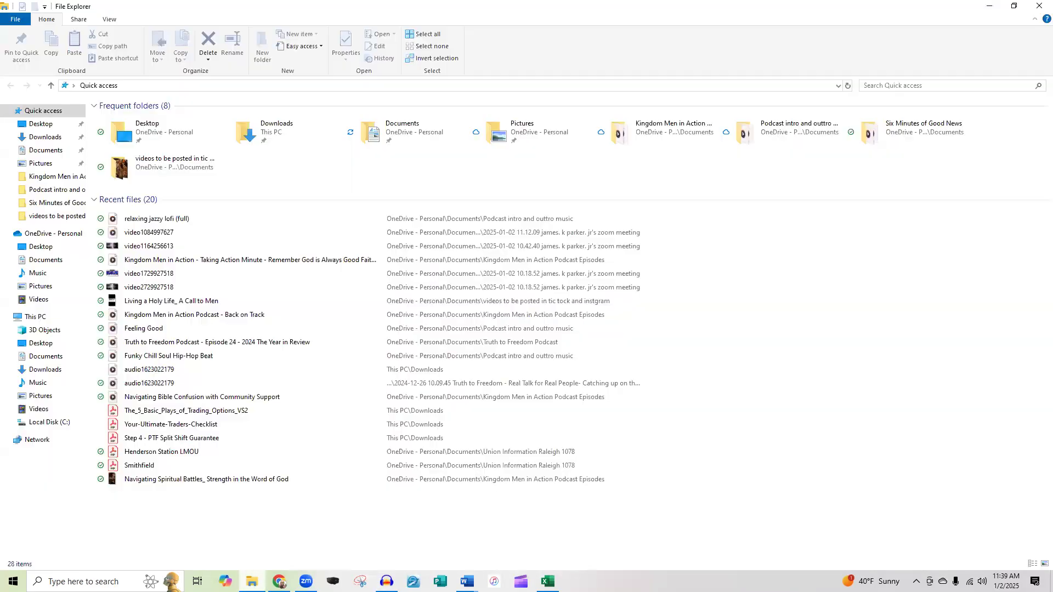
click(43, 177)
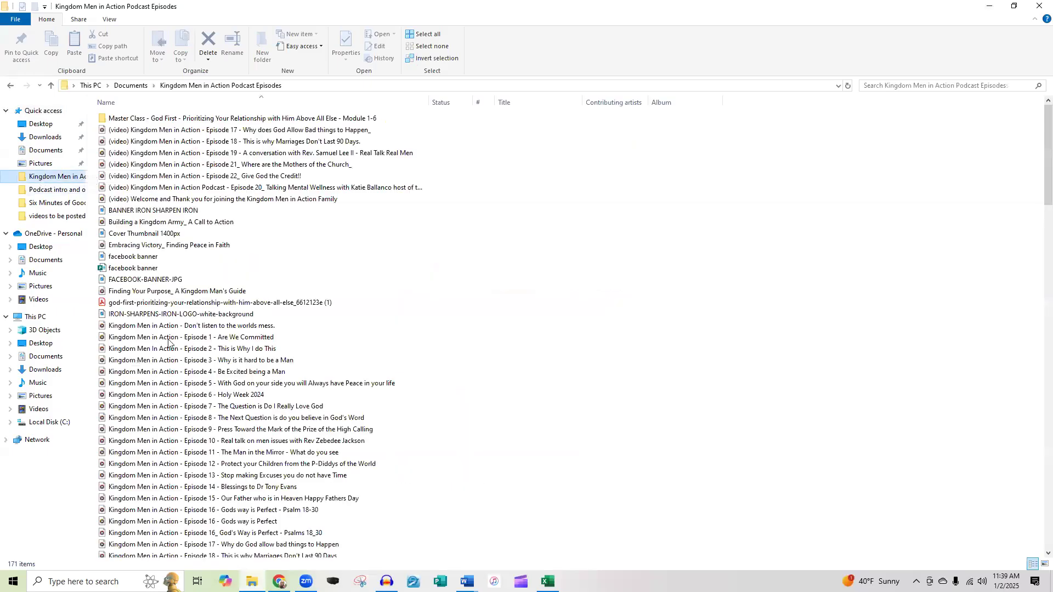
scroll(248, 331, down, 4)
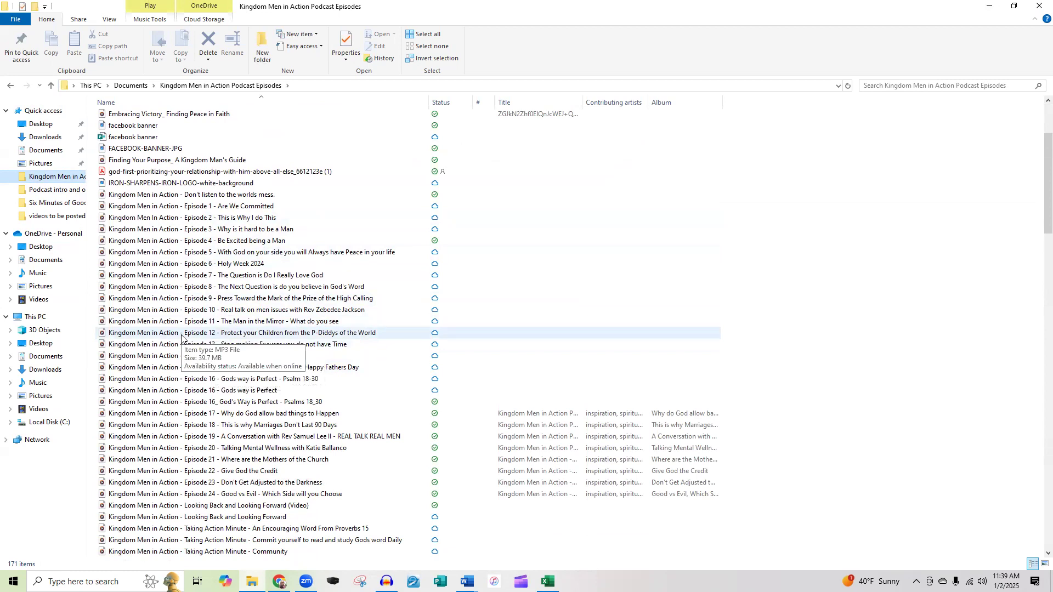
- Try to open the Episode 12 recording, and preview the video "Episode 16_ God's Way is Perfect - Psalms 18_30"
double_click(181, 335)
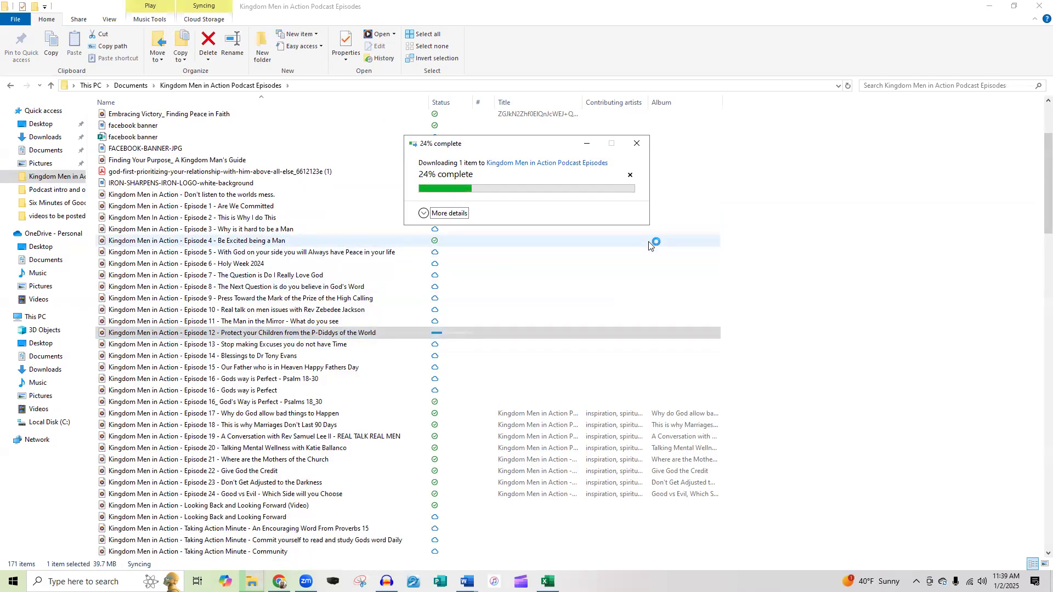
click(639, 144)
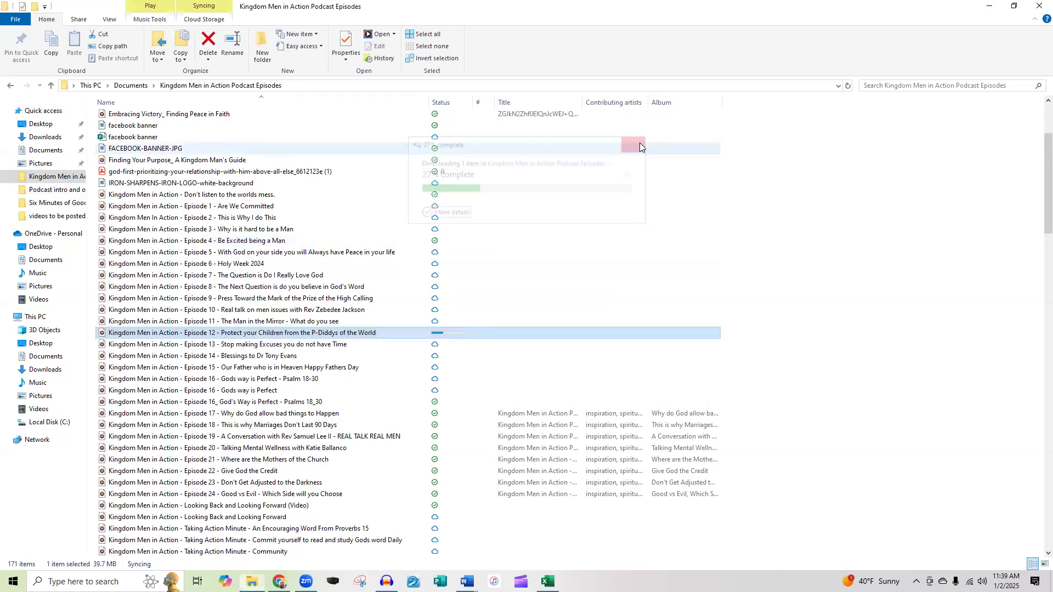
double_click(289, 402)
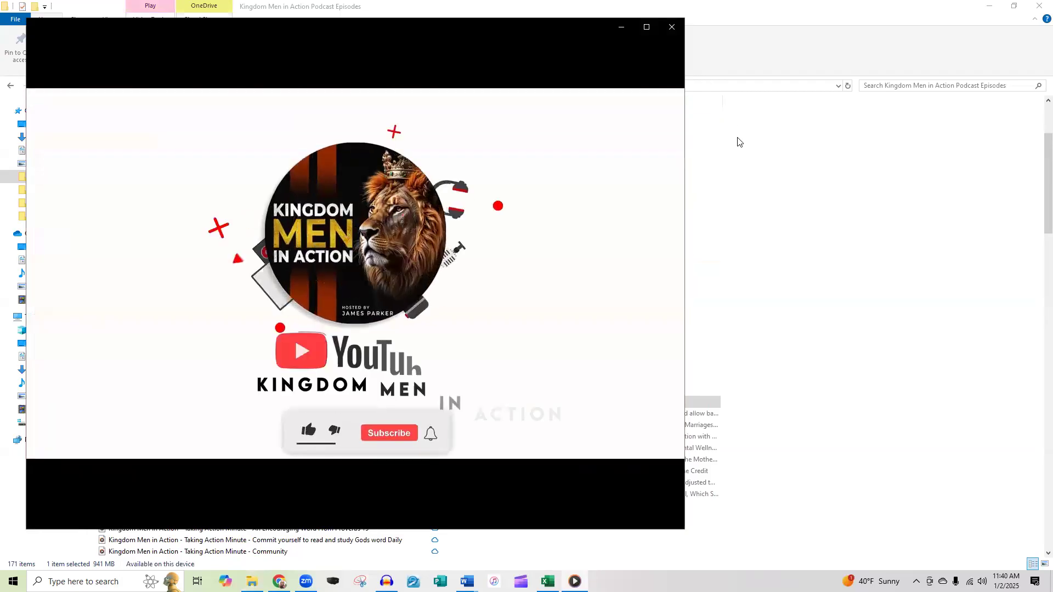
click(672, 27)
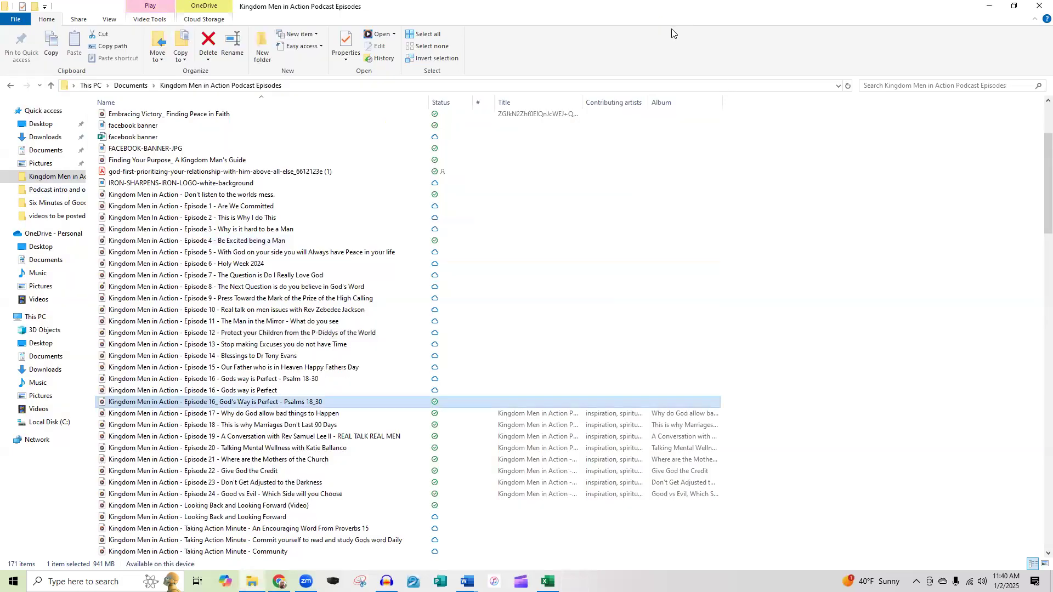
- Play the beginning of "Thought of the Day - Men need Self-Control and Patience", pause it, and close the player and the episodes folder
scroll(583, 330, down, 10)
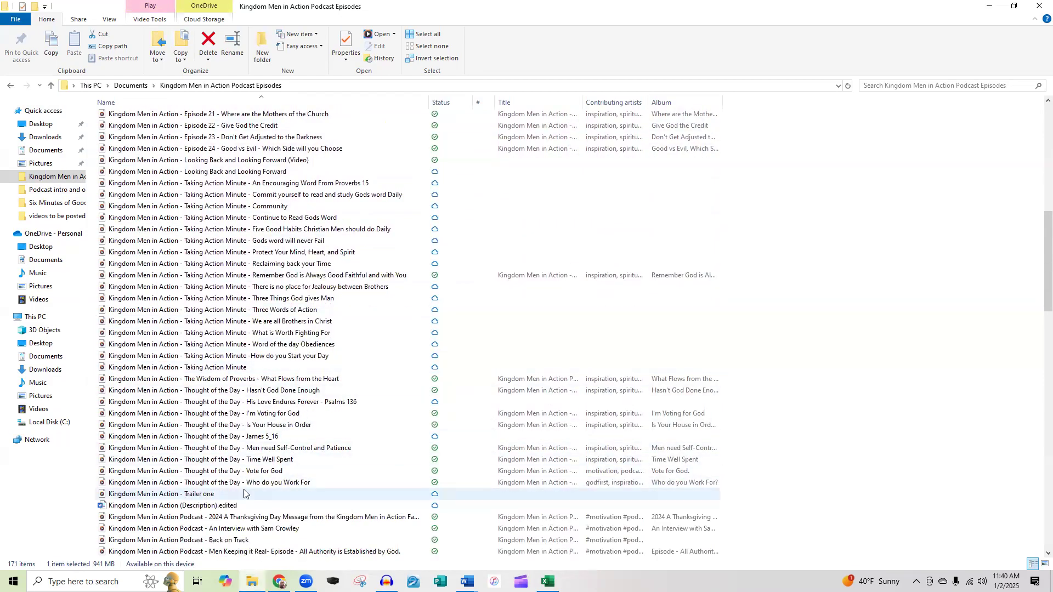
double_click(270, 453)
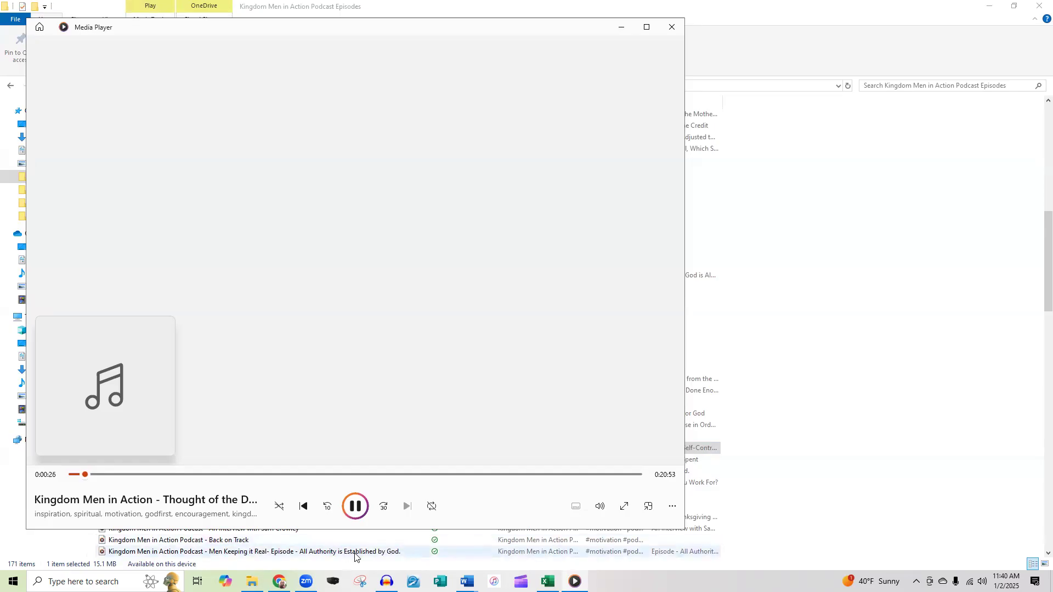
click(356, 508)
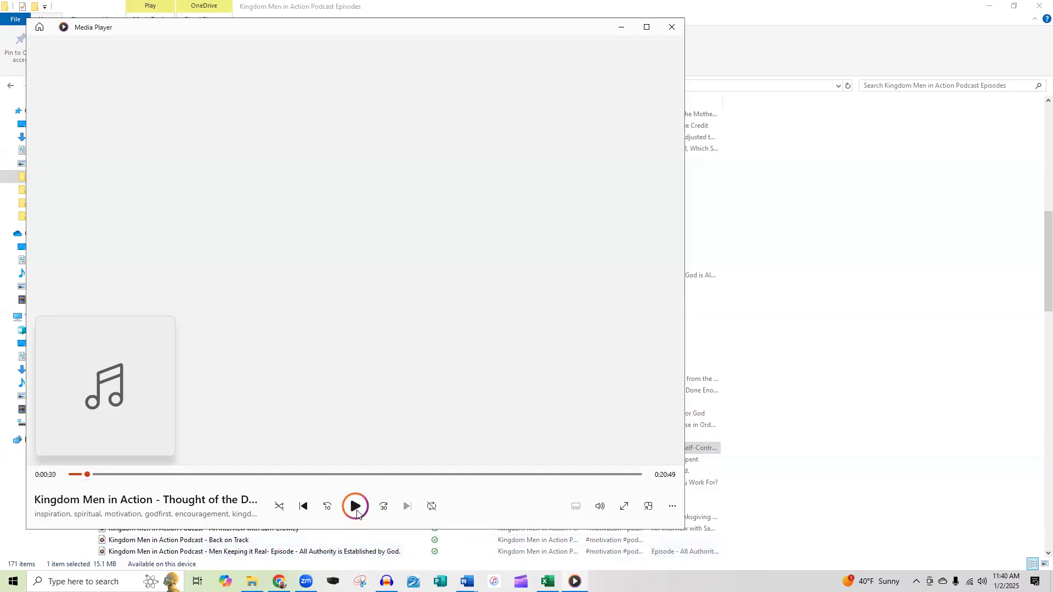
click(673, 30)
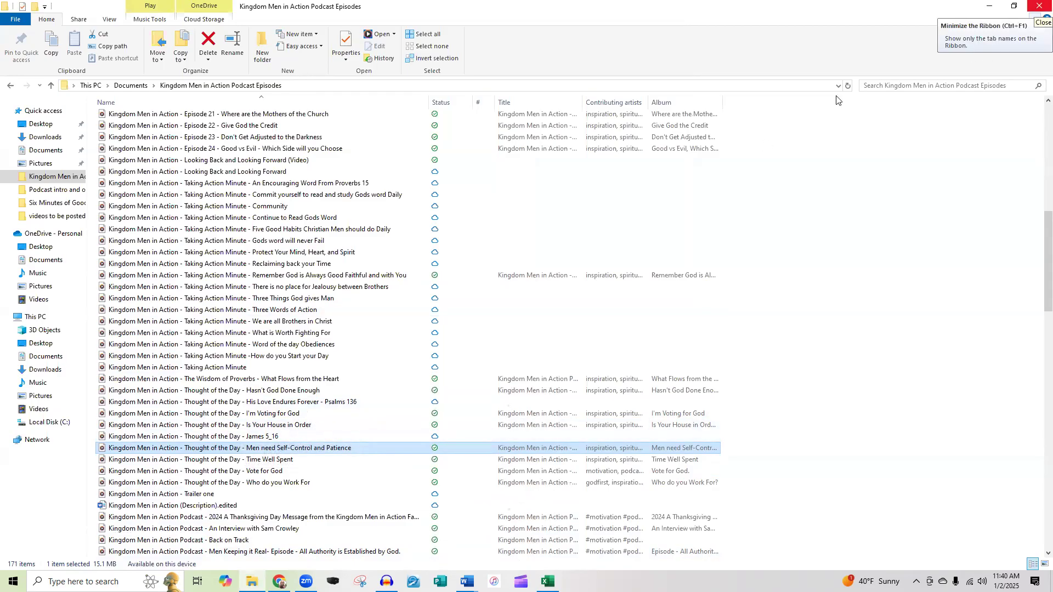
click(1039, 7)
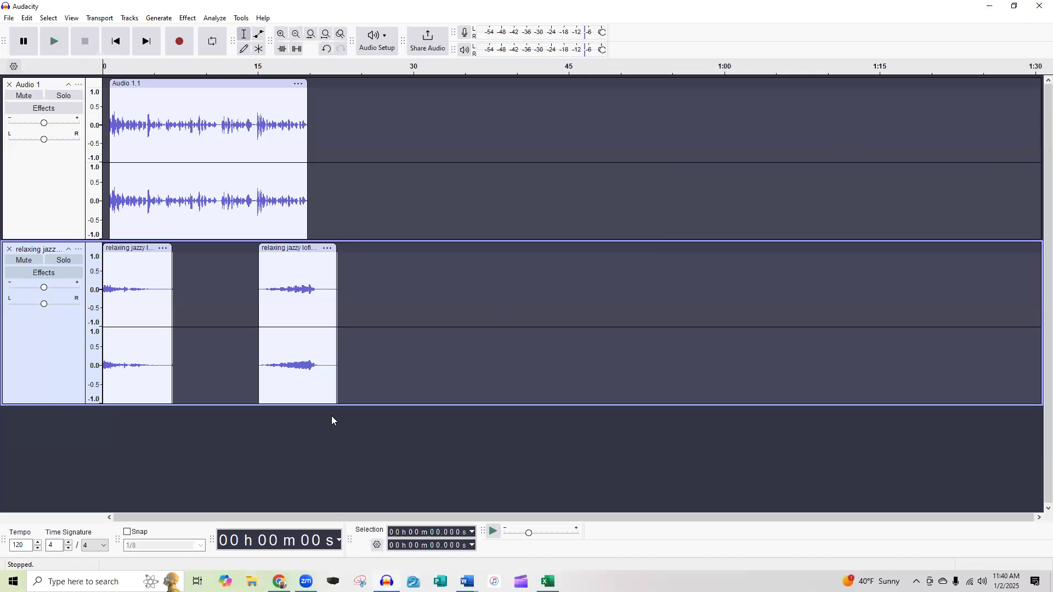